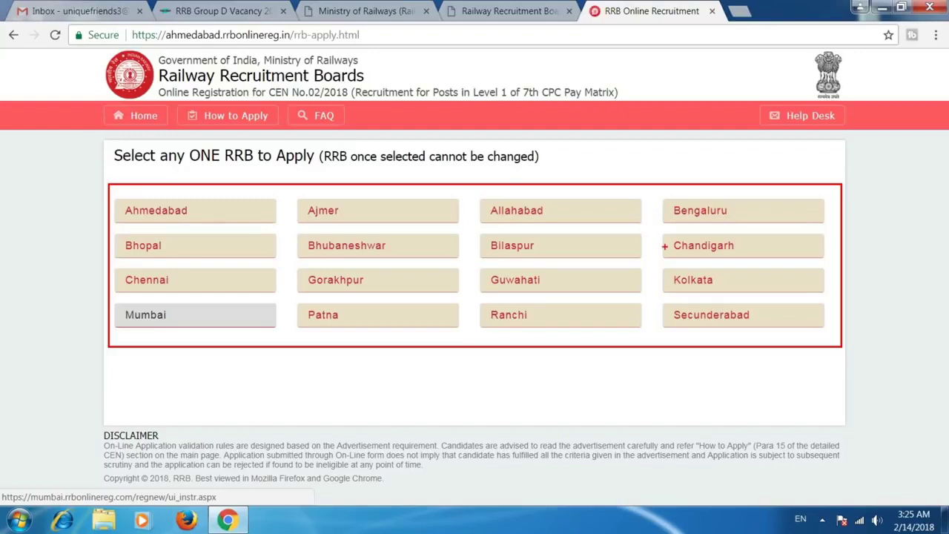
mouse_move(668, 241)
left_mouse_down()
mouse_move(740, 256)
mouse_move(741, 232)
mouse_move(662, 231)
left_mouse_up()
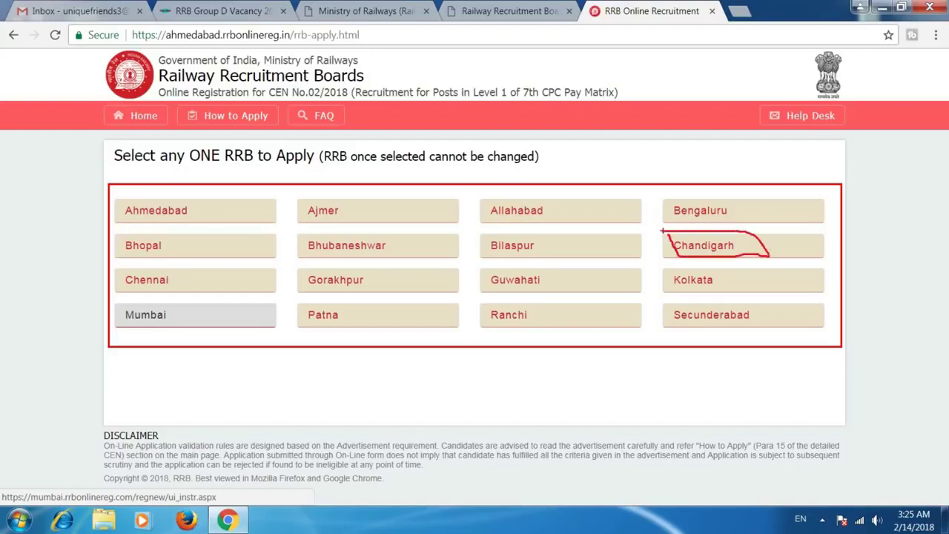
mouse_move(121, 199)
left_mouse_down()
mouse_move(196, 223)
mouse_move(119, 200)
left_mouse_up()
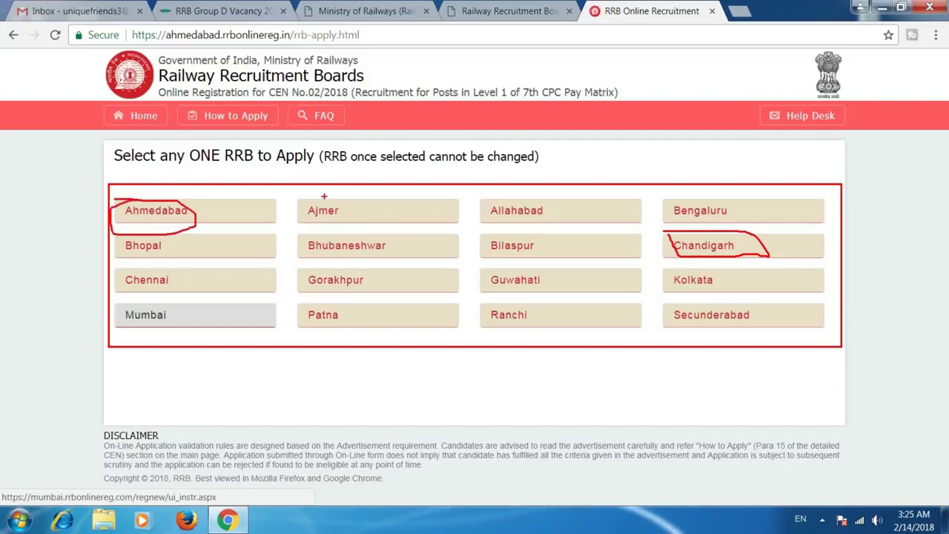
left_click_drag(769, 256, 659, 234)
left_click_drag(381, 238, 300, 237)
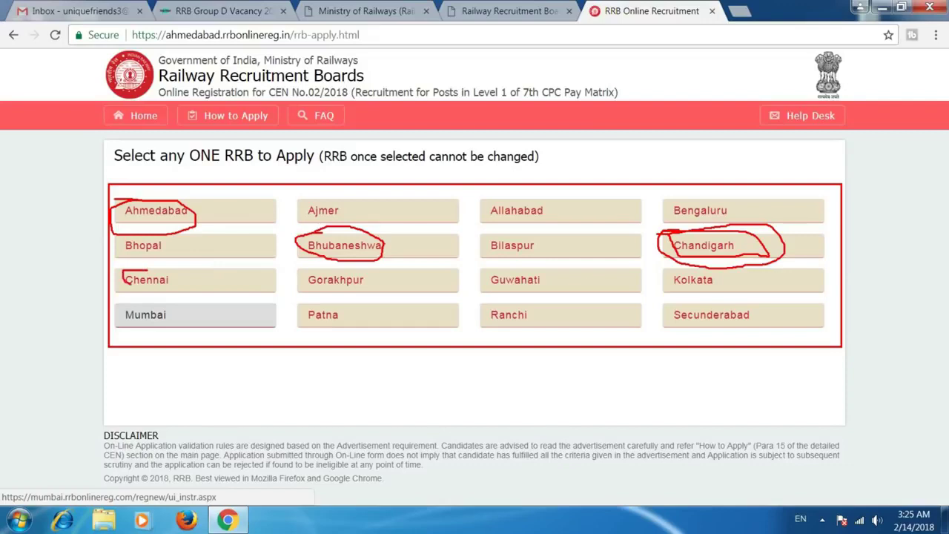
mouse_move(484, 209)
left_mouse_down()
mouse_move(584, 258)
mouse_move(512, 318)
mouse_move(484, 202)
left_mouse_up()
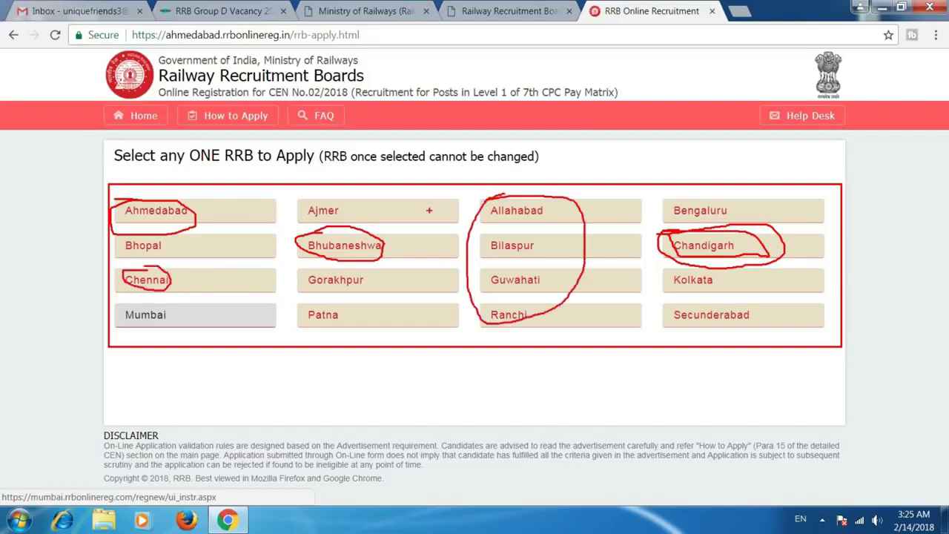
left_click_drag(271, 291, 562, 194)
left_click_drag(271, 201, 460, 275)
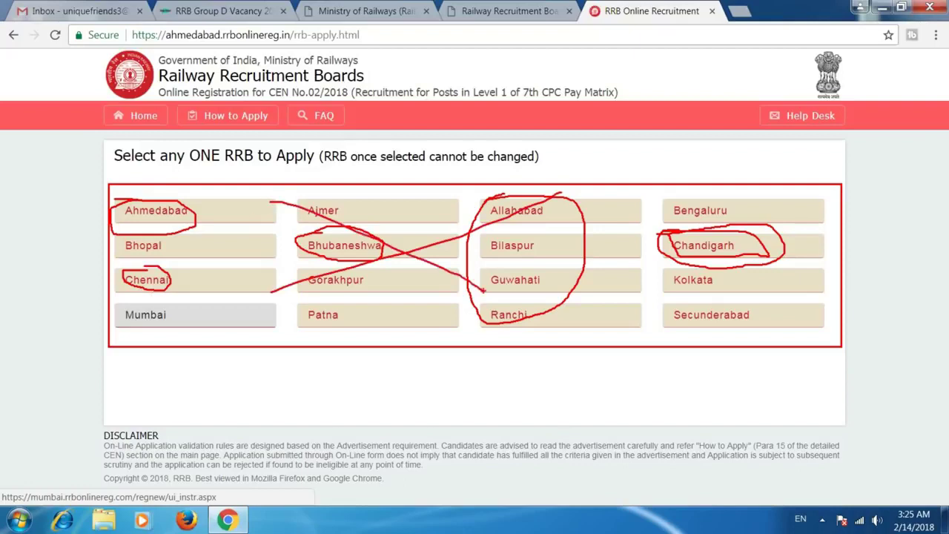
key("Escape")
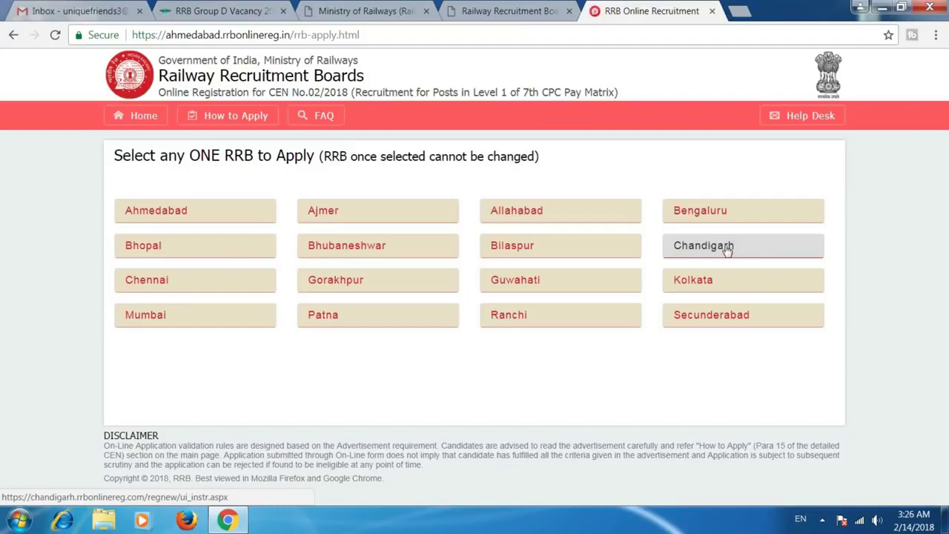
Choose RRB Chandigarh and return to its instructions page
left_click(706, 250)
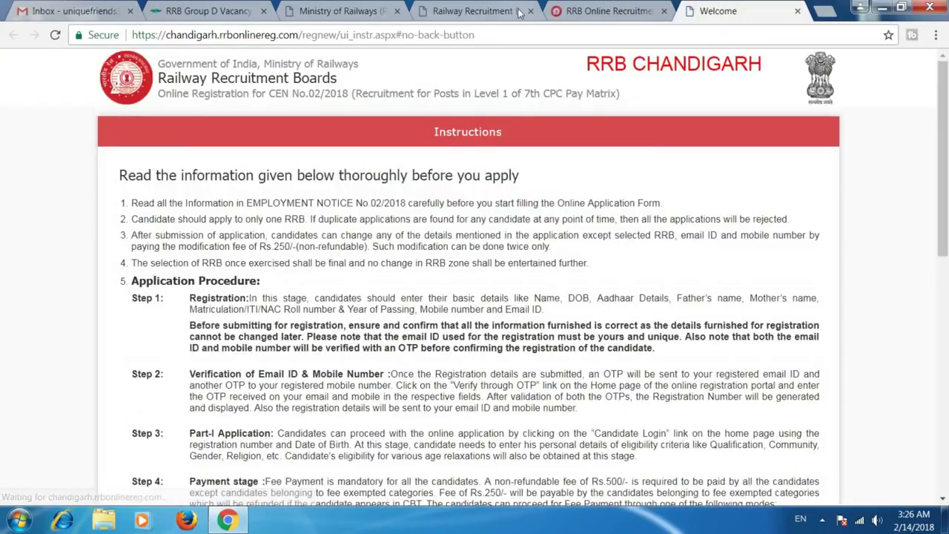
left_click(530, 10)
left_click(399, 15)
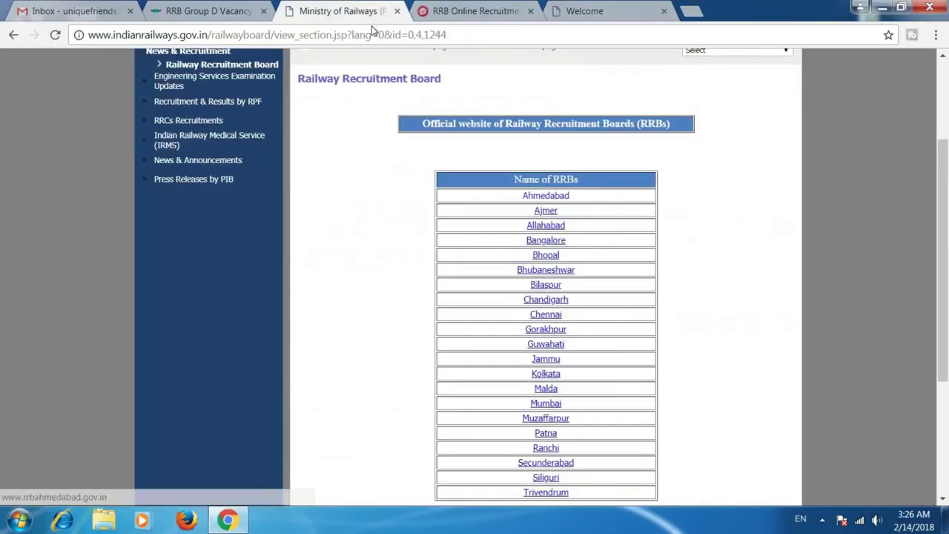
left_click(652, 10)
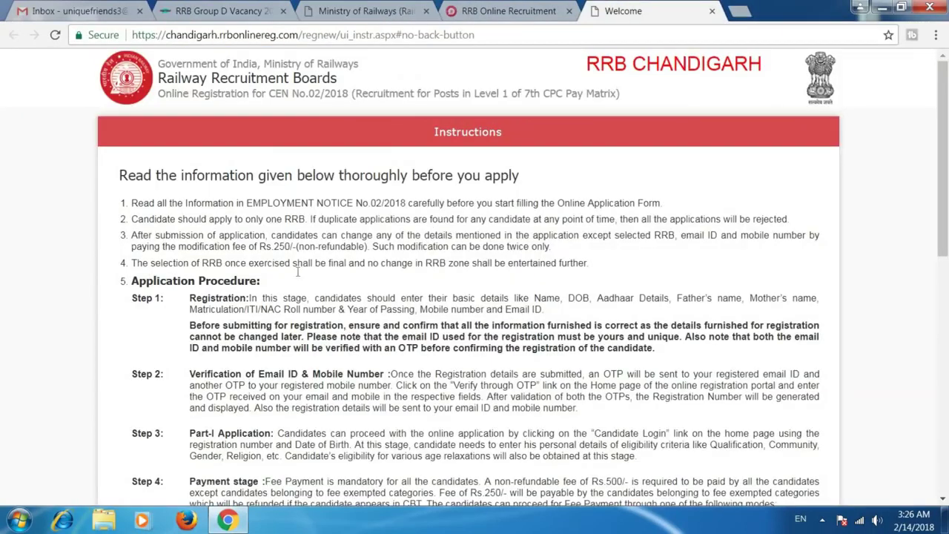
Read through the application procedure and the declarations on the Chandigarh instructions page
scroll(324, 298, "down", 1)
left_click_drag(131, 206, 421, 414)
left_click(423, 412)
scroll(422, 411, "down", 5)
left_click_drag(126, 332, 169, 337)
left_click(282, 347)
scroll(299, 285, "down", 2)
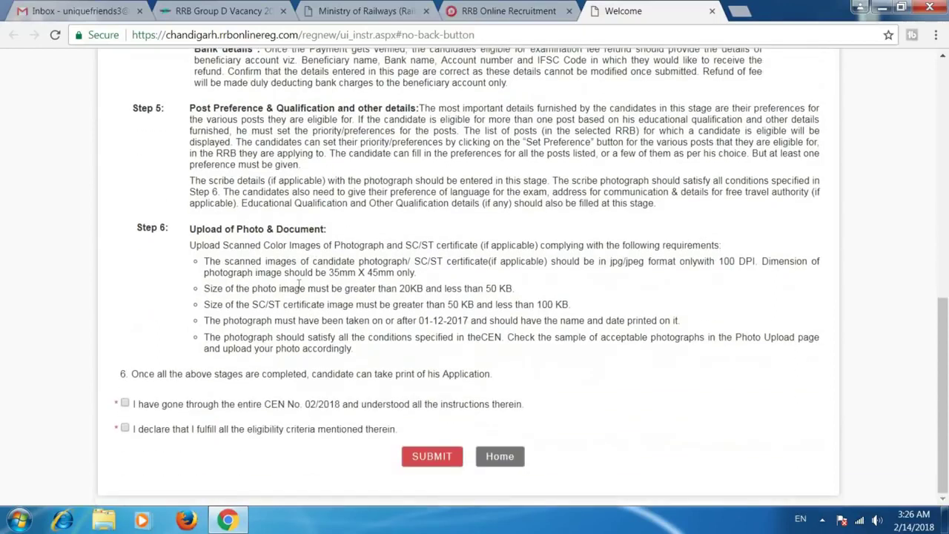
left_click_drag(110, 392, 138, 453)
mouse_move(384, 437)
left_mouse_down()
mouse_move(484, 466)
mouse_move(468, 475)
left_mouse_up()
key("Escape")
Tick both declarations (instructions read, eligibility met) and submit the instructions page
left_click(124, 402)
left_click(124, 428)
left_click(432, 455)
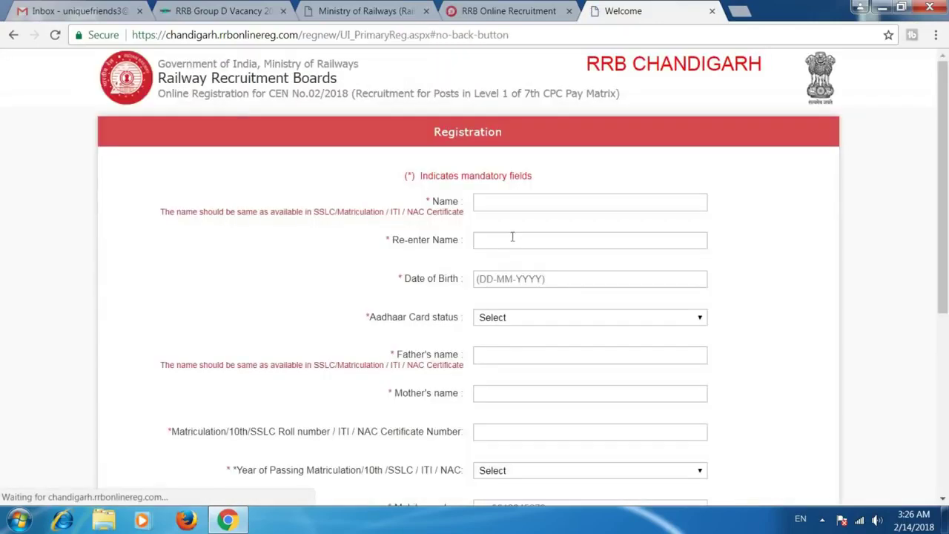
Enter the candidate's full name in both the Name and Re-enter Name fields
double_click(467, 131)
left_click(557, 159)
scroll(558, 162, "down", 1)
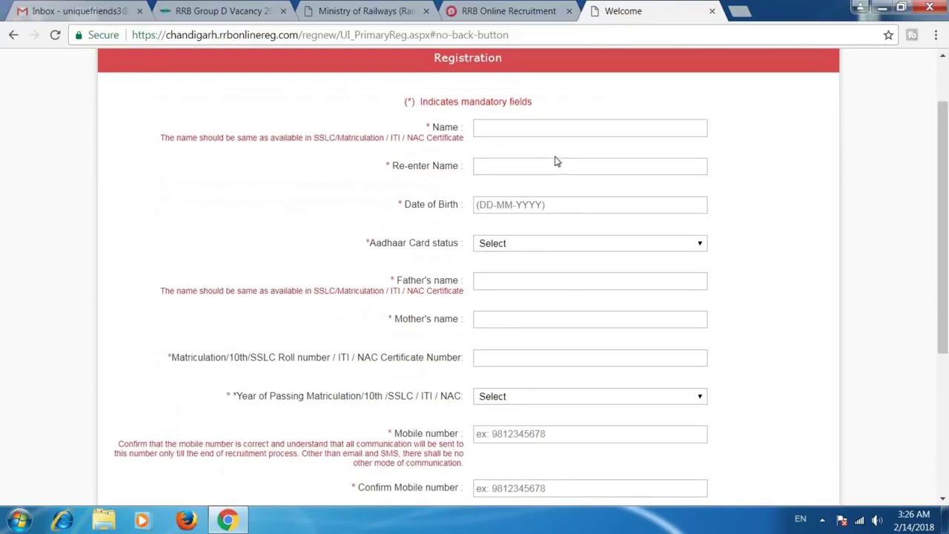
scroll(578, 301, "down", 3)
scroll(552, 270, "up", 5)
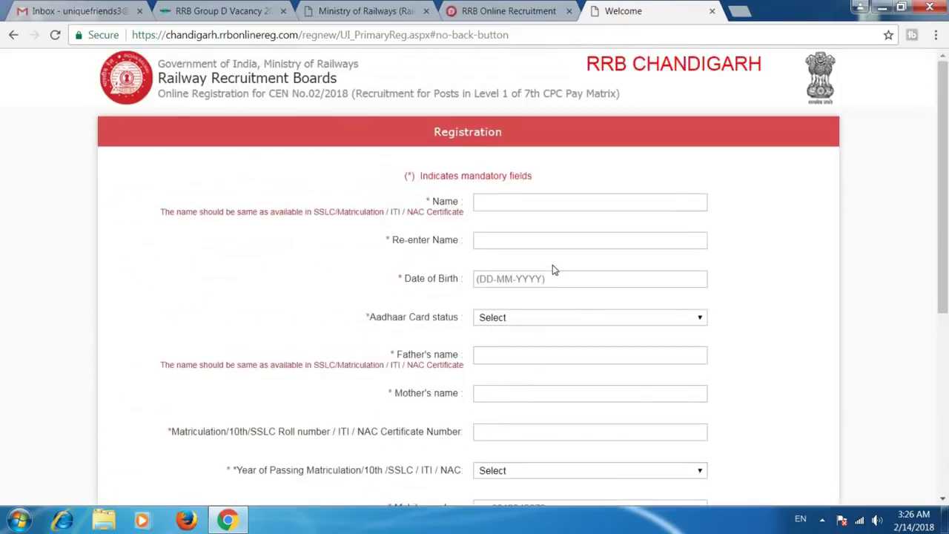
left_click(498, 206)
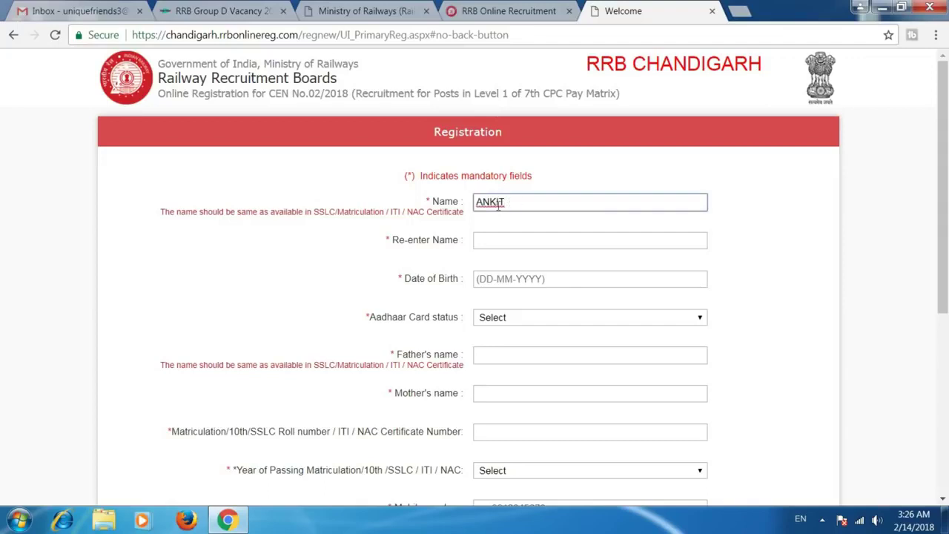
key("Tab")
key("Tab")
Set the date of birth to 01-01-1996 and Aadhaar status to no Aadhaar card
left_click(579, 303)
left_click(576, 267)
left_click(487, 302)
left_click(524, 344)
left_click(663, 318)
left_click(512, 355)
Fill in the father's and mother's names, the matriculation roll number, and passing year 2014
left_click(511, 357)
type("KUMAR")
left_click(544, 393)
type("DEVI")
left_click(499, 433)
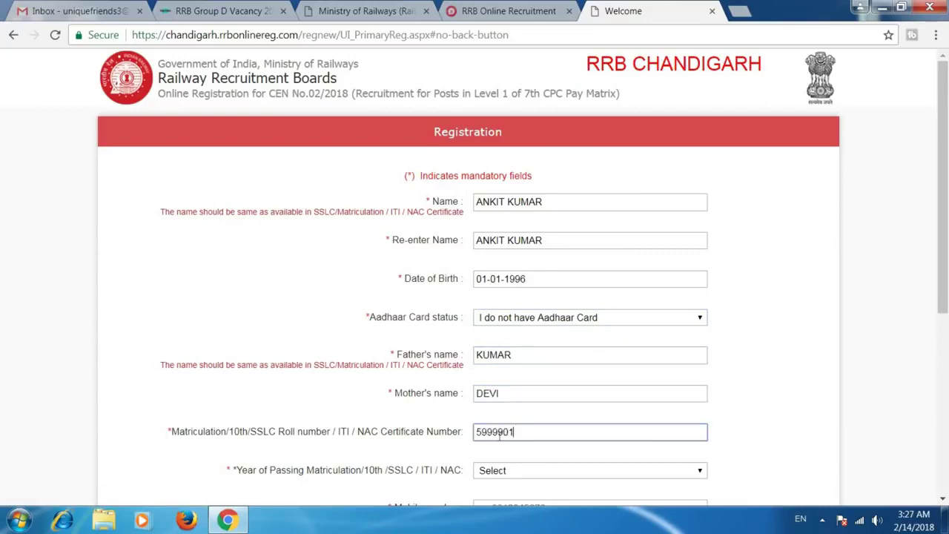
left_click(515, 470)
scroll(534, 445, "down", 3)
left_click(534, 445)
scroll(534, 370, "down", 2)
Enter the candidate's mobile number and confirm it in the second field
left_click(523, 359)
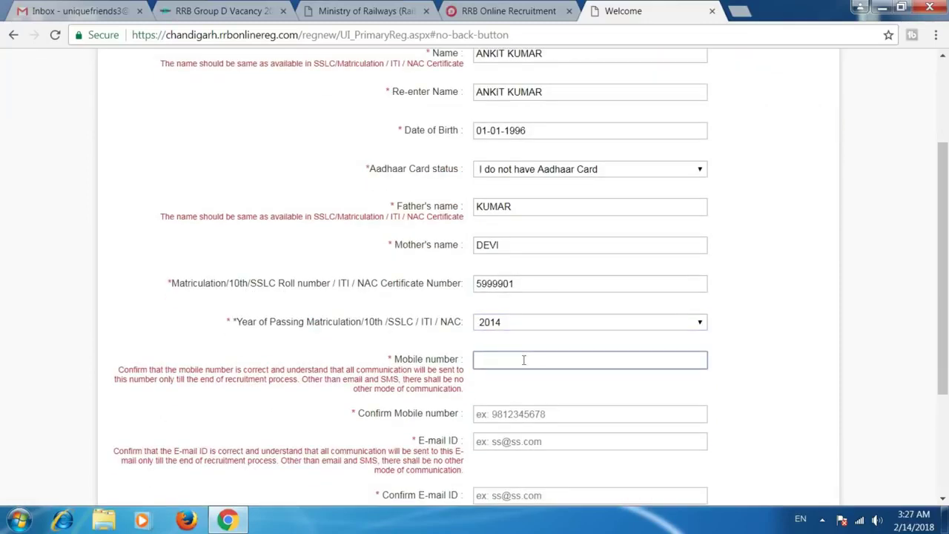
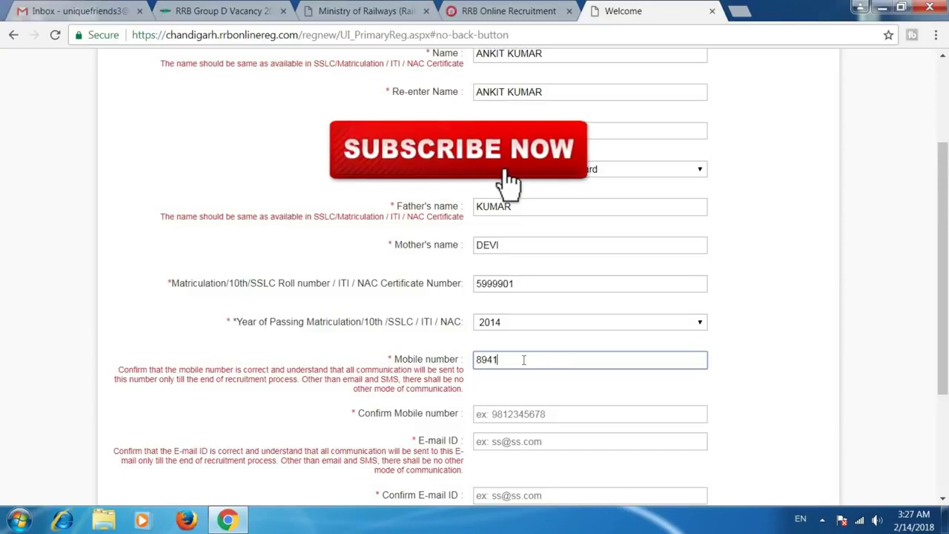
left_click(521, 414)
Enter and confirm the candidate's e-mail address, then fill in the captcha
left_click(512, 441)
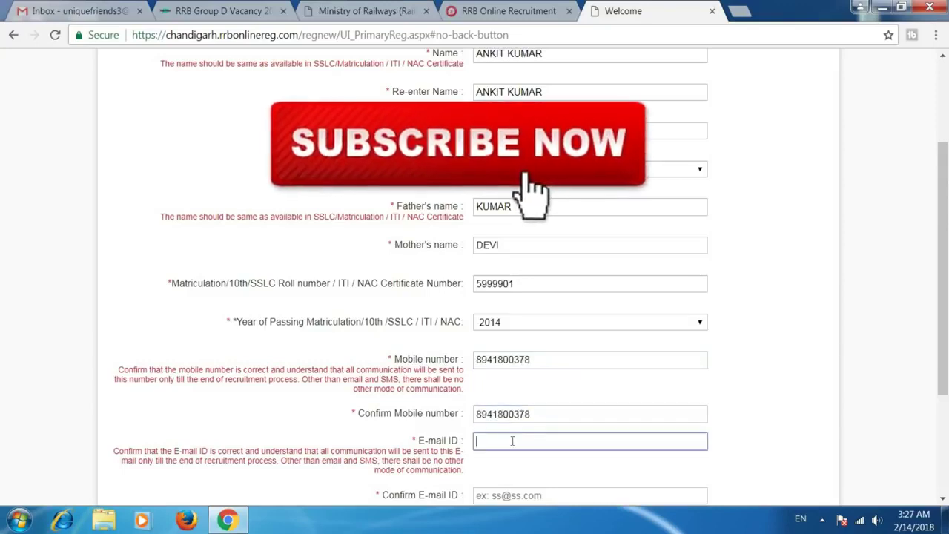
key("Tab")
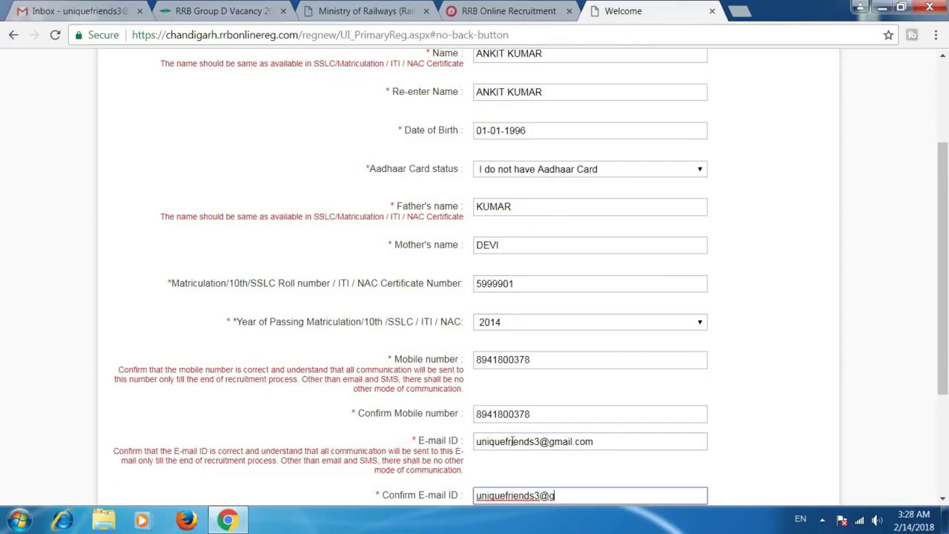
scroll(496, 388, "down", 3)
left_click(496, 391)
type("YBCPW")
scroll(719, 415, "up", 2)
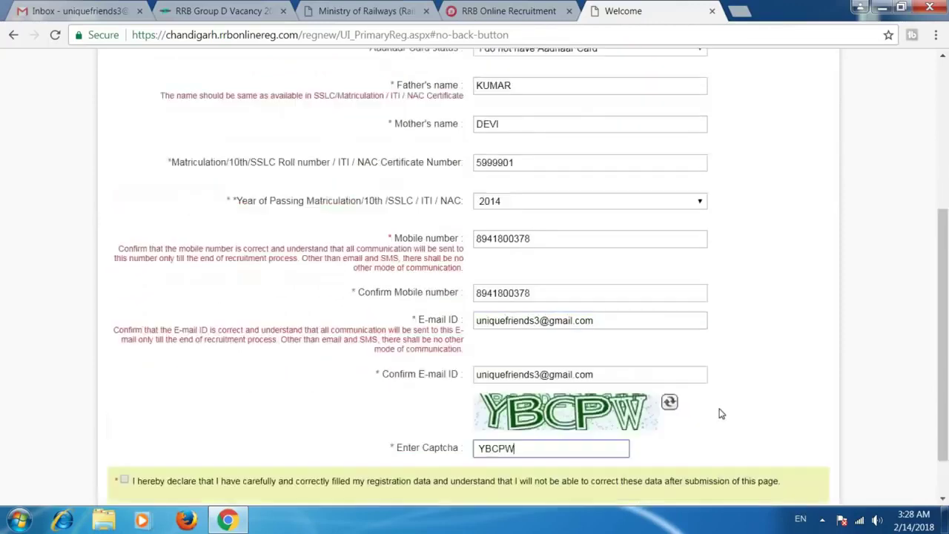
Review the name, date of birth and Aadhaar entries, keeping the no Aadhaar card status
scroll(537, 423, "up", 3)
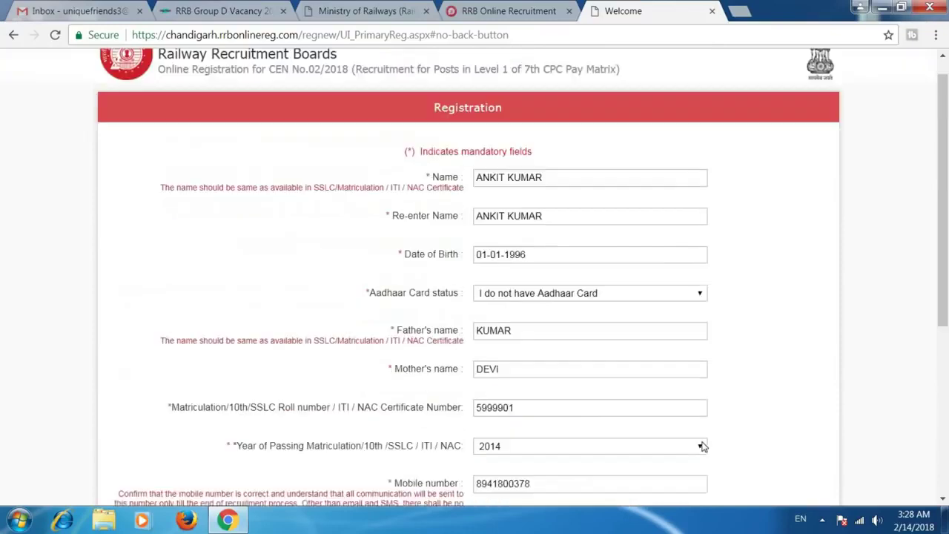
left_click_drag(429, 193, 598, 216)
mouse_move(464, 228)
left_mouse_down()
mouse_move(491, 246)
mouse_move(579, 264)
mouse_move(594, 254)
left_mouse_up()
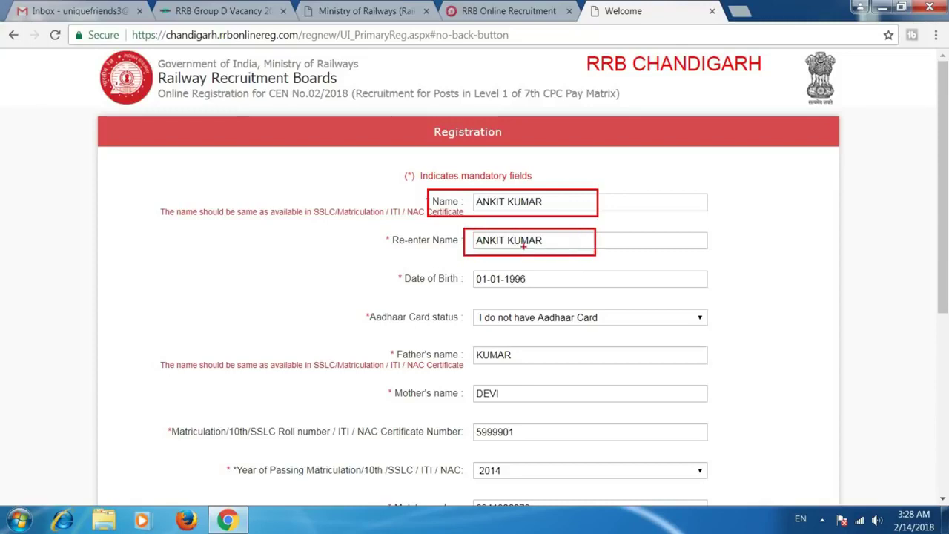
left_click_drag(475, 268, 571, 292)
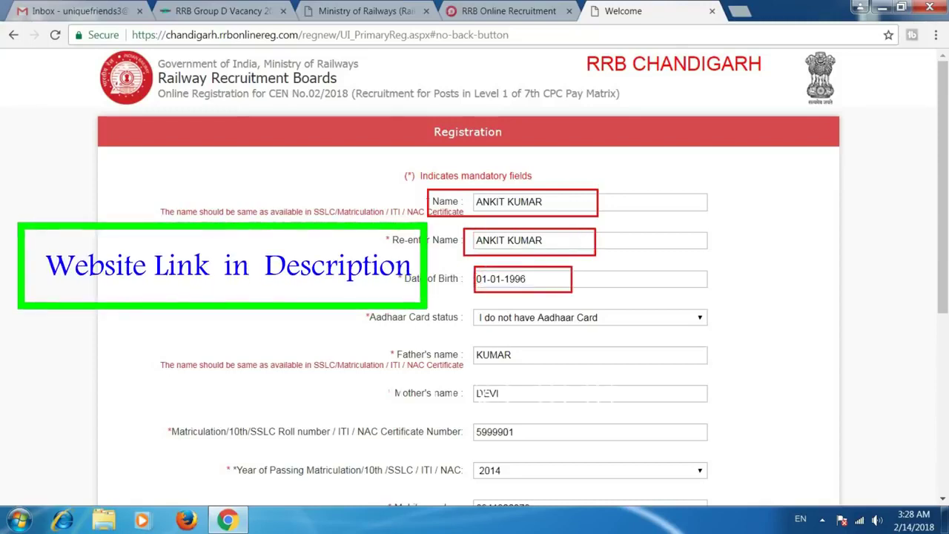
mouse_move(467, 304)
left_mouse_down()
mouse_move(483, 332)
mouse_move(725, 334)
left_mouse_up()
key("Escape")
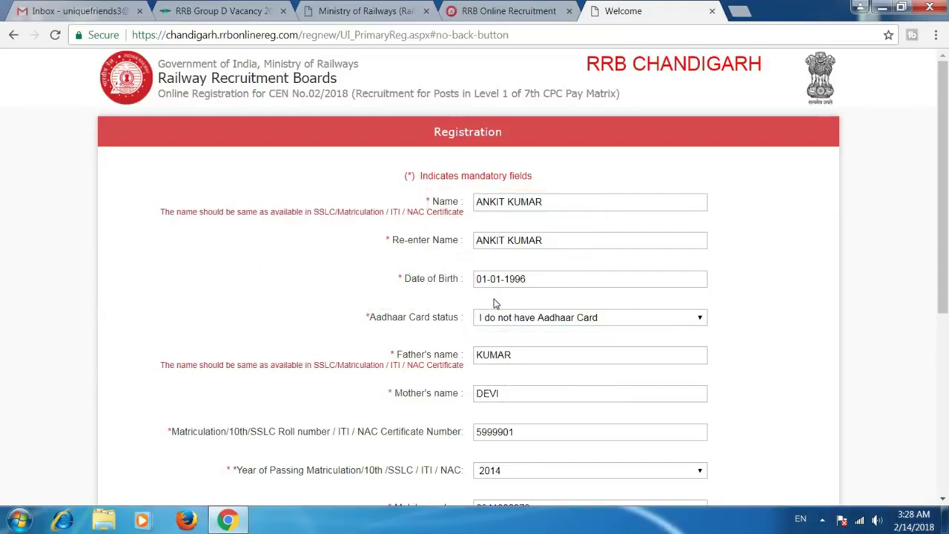
left_click(571, 319)
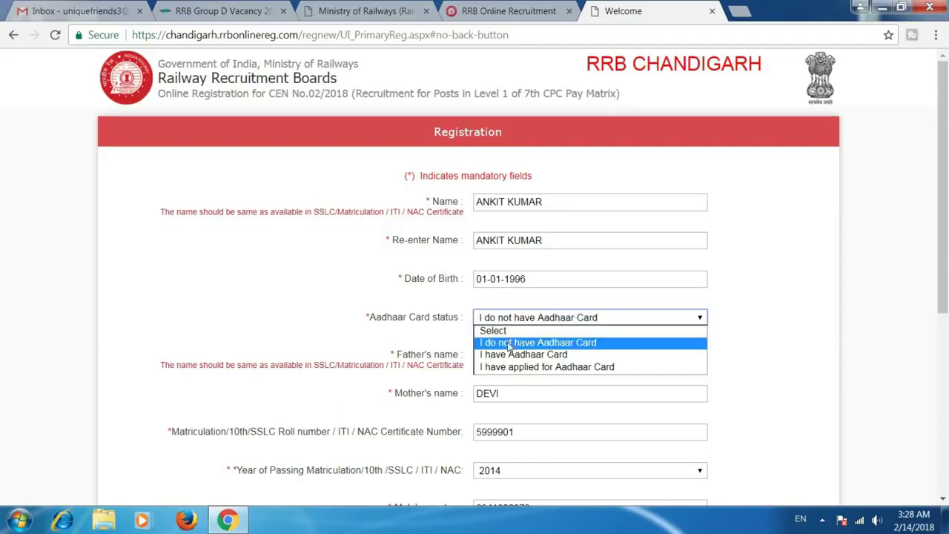
left_click(578, 342)
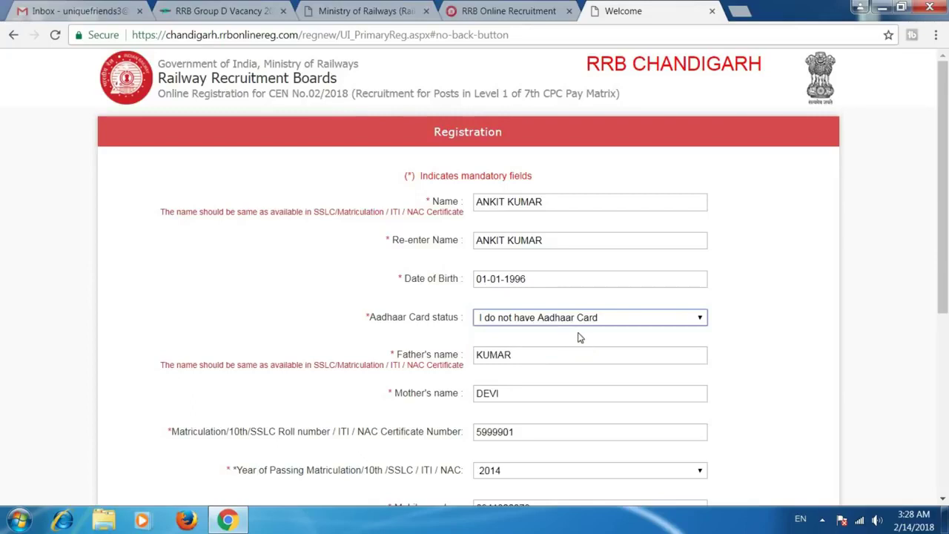
scroll(734, 345, "down", 1)
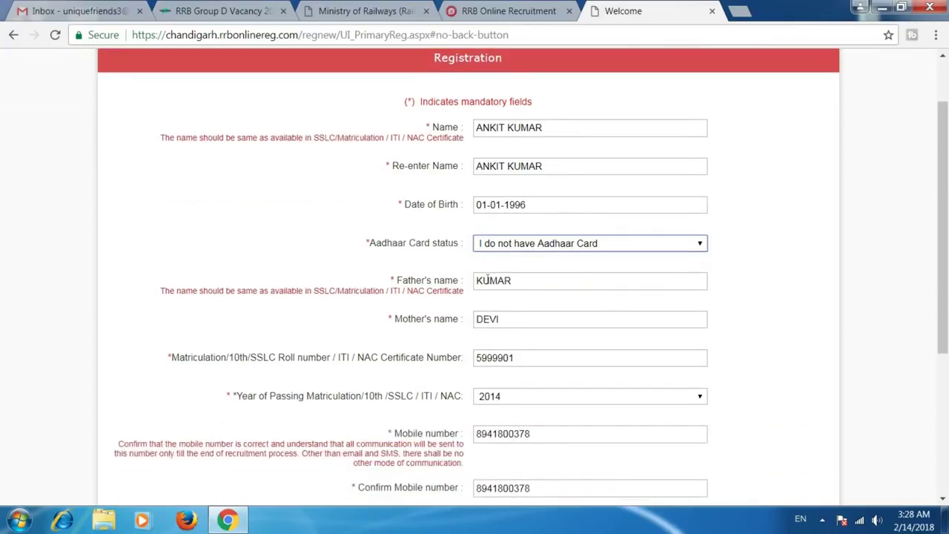
Review the parents' names, roll number, 2014 passing year and mobile number entries
left_click_drag(471, 264, 585, 287)
left_click_drag(459, 304, 655, 338)
mouse_move(471, 355)
left_mouse_down()
mouse_move(630, 377)
mouse_move(554, 368)
left_mouse_up()
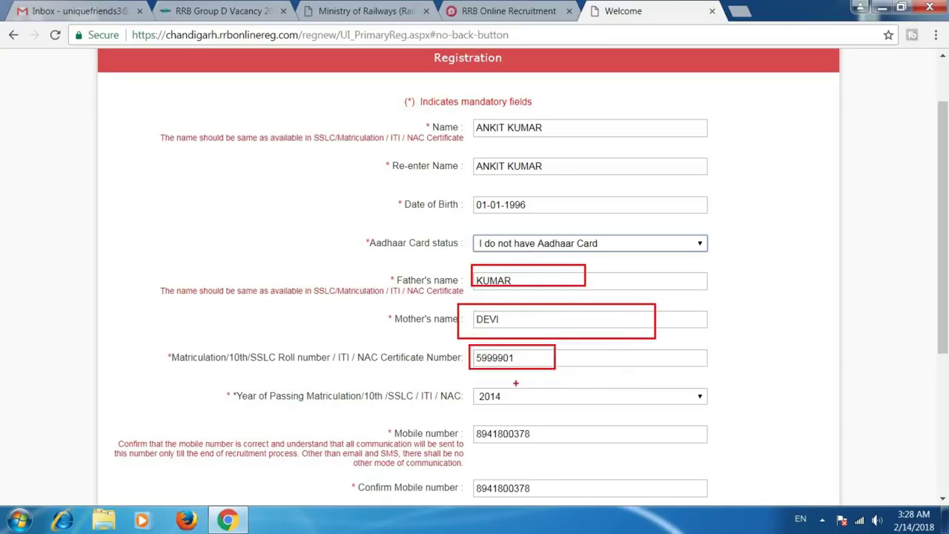
mouse_move(463, 383)
left_mouse_down()
mouse_move(476, 399)
mouse_move(572, 411)
mouse_move(642, 406)
left_mouse_up()
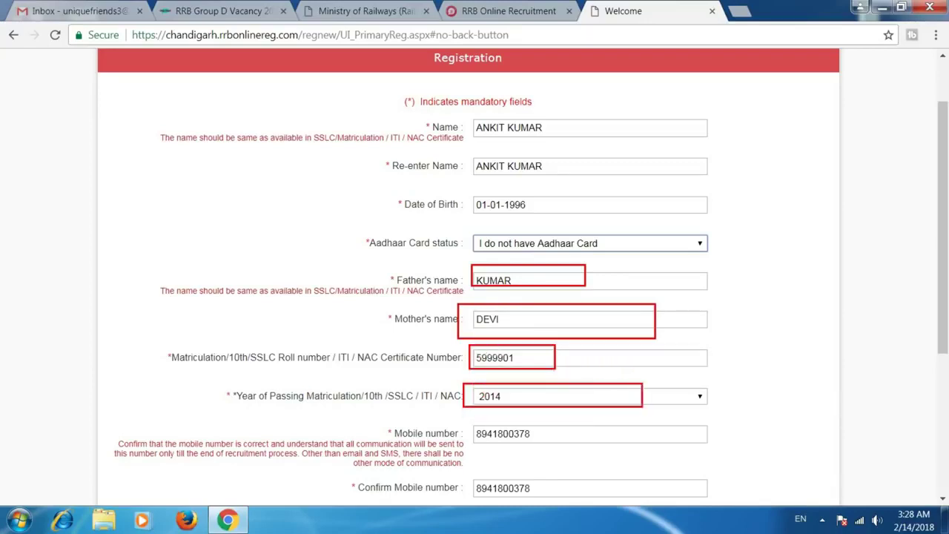
mouse_move(471, 419)
left_mouse_down()
mouse_move(581, 457)
mouse_move(626, 453)
left_mouse_up()
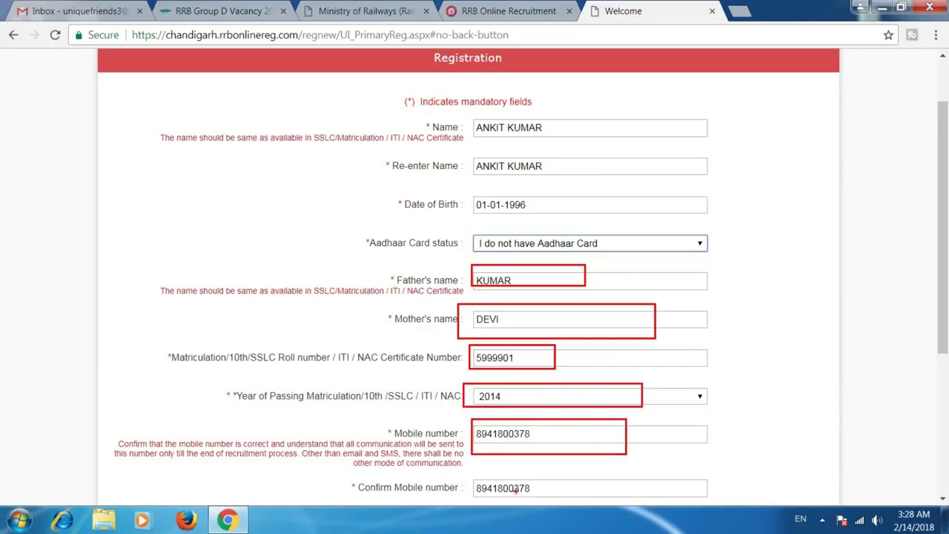
left_click_drag(473, 474, 587, 501)
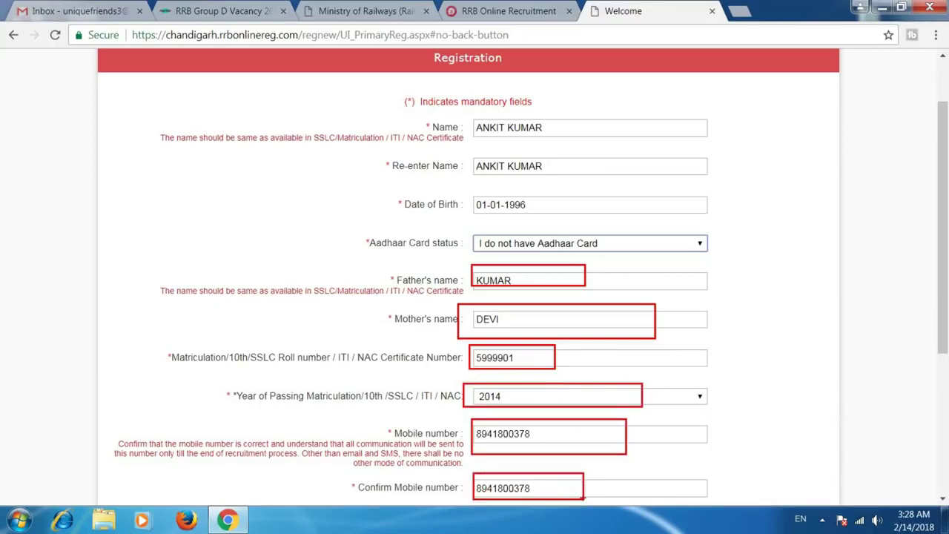
key("Escape")
Review both e-mail fields, the captcha and the declaration, then scroll to the form's bottom
scroll(483, 212, "down", 2)
scroll(501, 367, "down", 1)
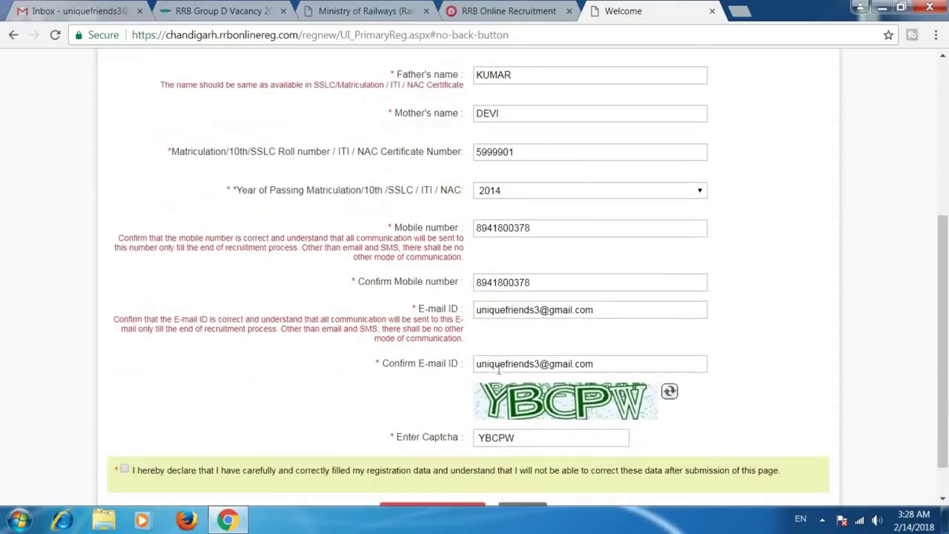
mouse_move(469, 282)
left_mouse_down()
mouse_move(570, 306)
mouse_move(623, 308)
left_mouse_up()
mouse_move(468, 335)
left_mouse_down()
mouse_move(472, 344)
mouse_move(612, 359)
left_mouse_up()
mouse_move(470, 365)
left_mouse_down()
mouse_move(519, 389)
mouse_move(585, 387)
left_mouse_up()
mouse_move(469, 409)
left_mouse_down()
mouse_move(511, 436)
mouse_move(541, 434)
left_mouse_up()
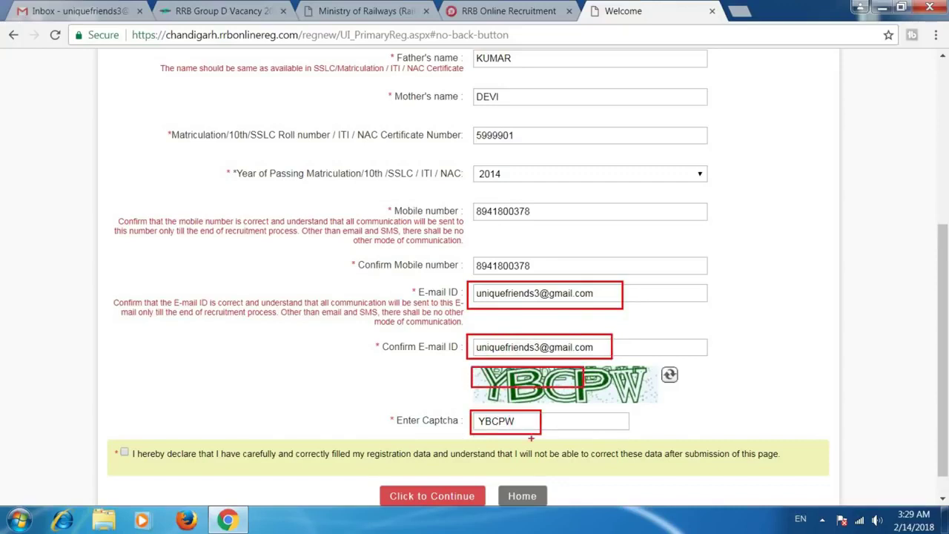
left_click_drag(100, 442, 140, 465)
mouse_move(377, 475)
left_mouse_down()
mouse_move(462, 513)
mouse_move(488, 510)
left_mouse_up()
key("Escape")
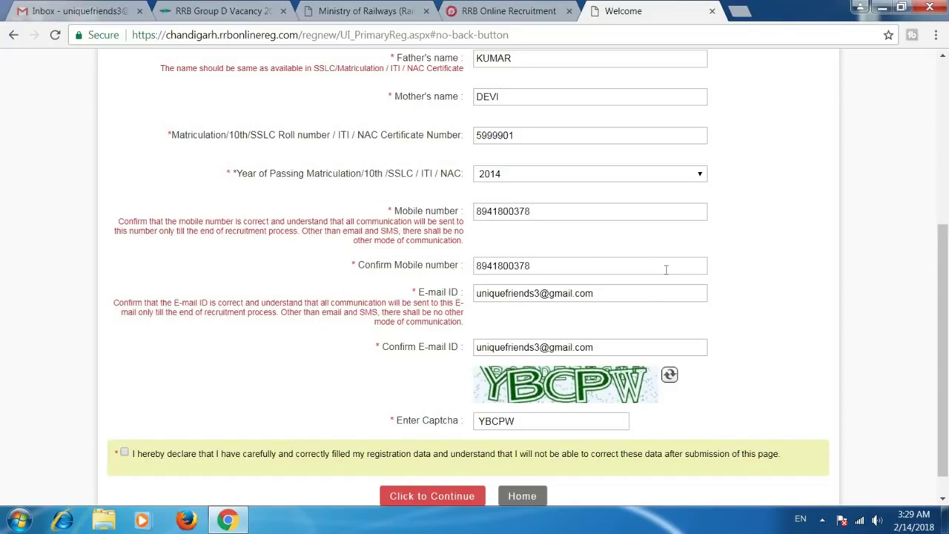
scroll(666, 269, "down", 1)
Accept the registration declaration and continue to the confirmation of entered details
left_click(126, 424)
left_click(422, 467)
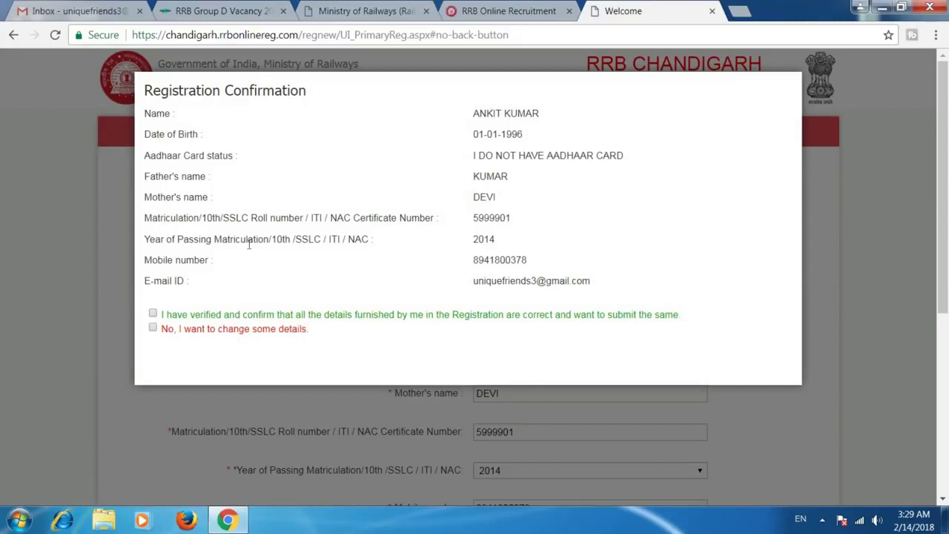
mouse_move(452, 102)
left_mouse_down()
mouse_move(582, 123)
mouse_move(479, 291)
mouse_move(475, 130)
left_mouse_up()
key("Escape")
Check the displayed details, tick 'I have verified and confirm', and submit the registration
mouse_move(464, 105)
left_mouse_down()
mouse_move(620, 166)
mouse_move(619, 293)
left_mouse_up()
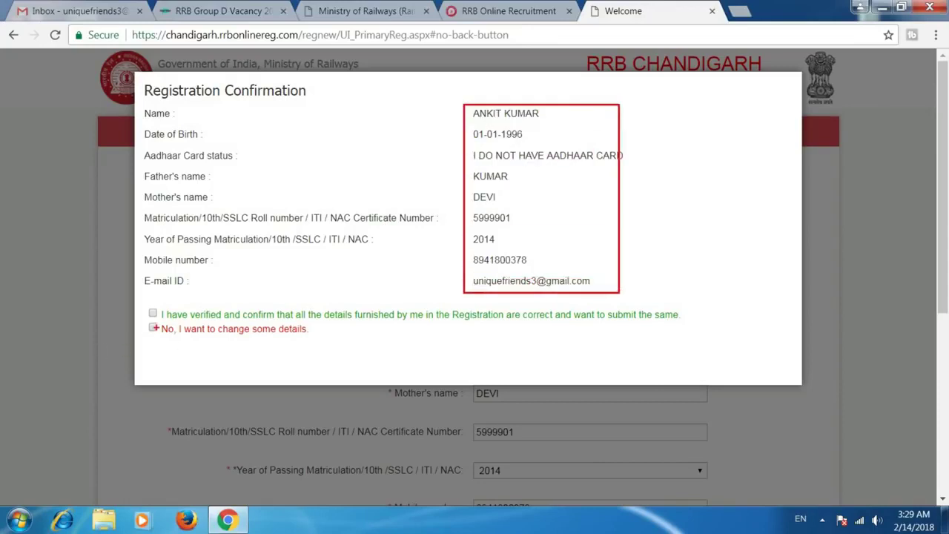
left_click_drag(140, 303, 164, 319)
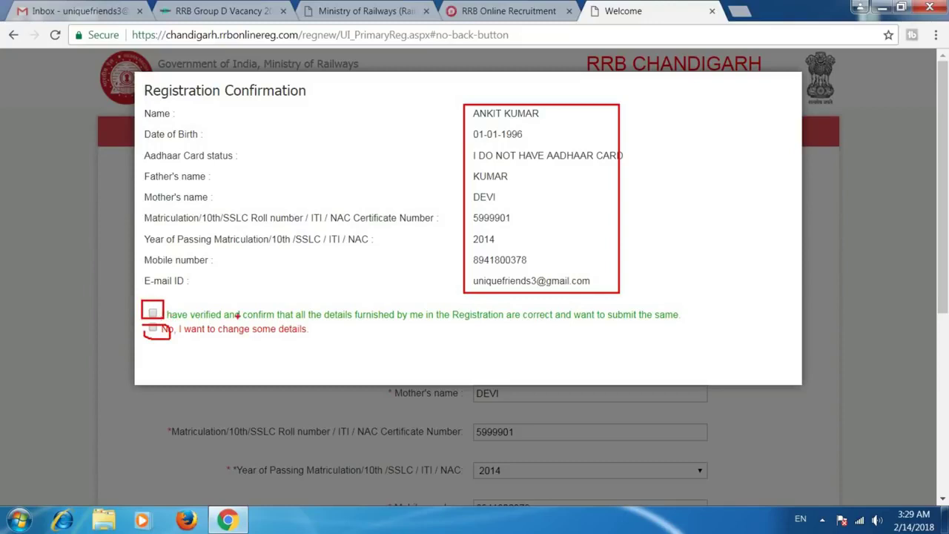
key("Escape")
left_click(152, 314)
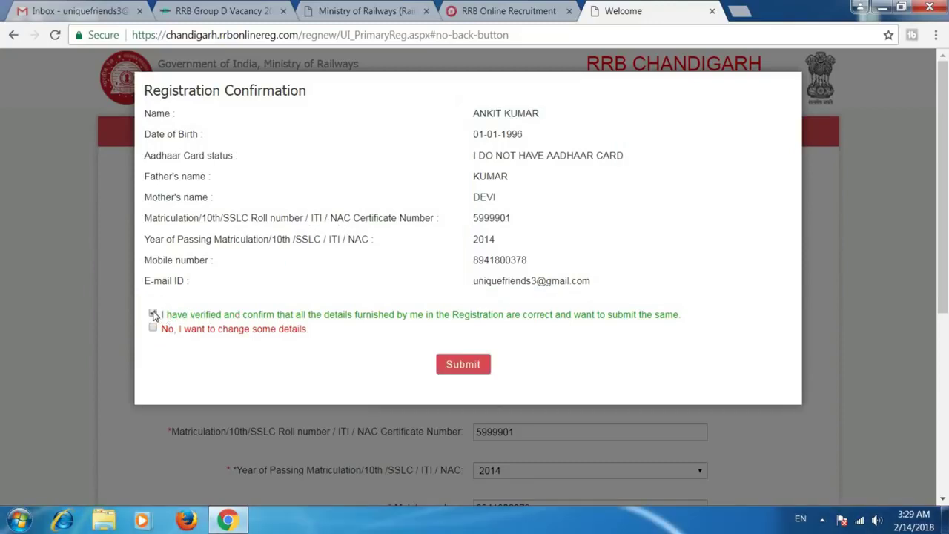
left_click(466, 364)
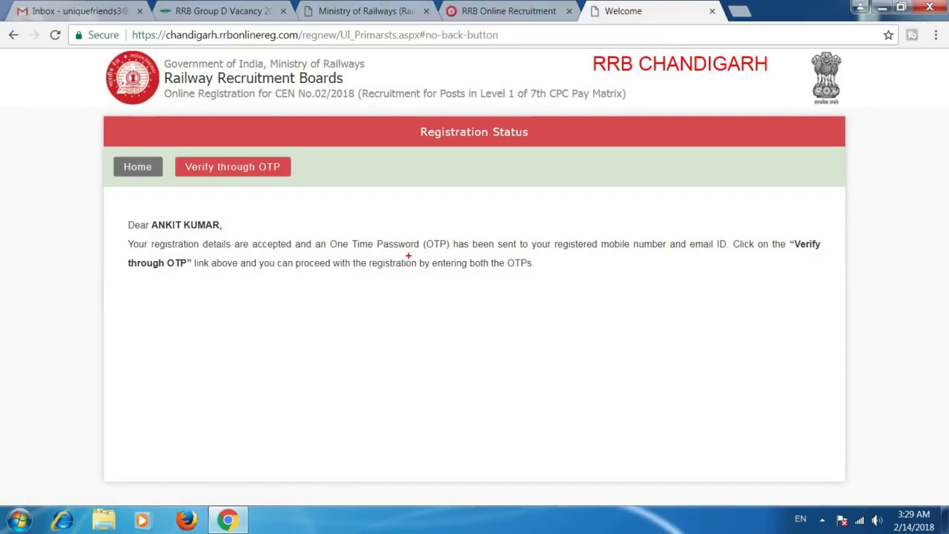
Open the Verify through OTP page from Registration Status, then switch to the mailbox for the OTP
mouse_move(121, 207)
left_mouse_down()
mouse_move(206, 296)
mouse_move(850, 299)
mouse_move(831, 298)
left_mouse_up()
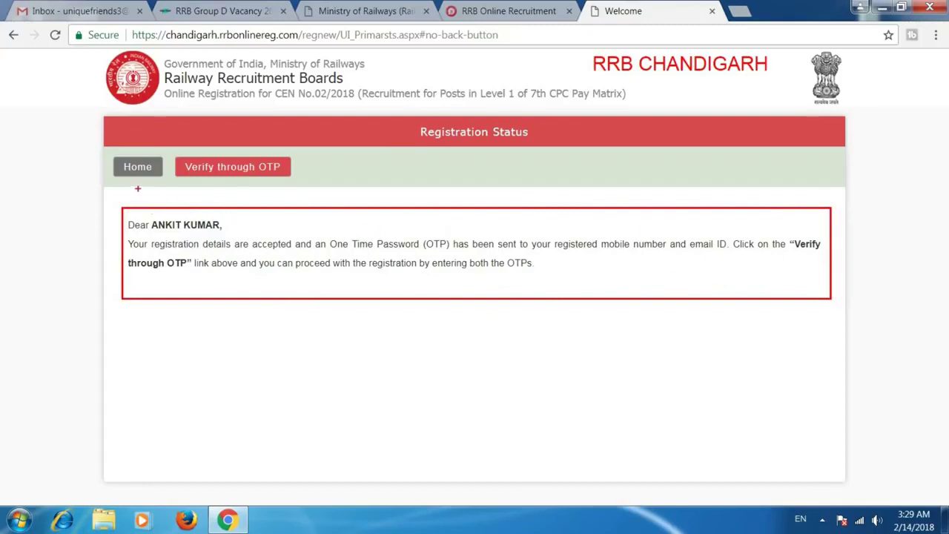
mouse_move(167, 151)
left_mouse_down()
mouse_move(192, 166)
mouse_move(304, 183)
left_mouse_up()
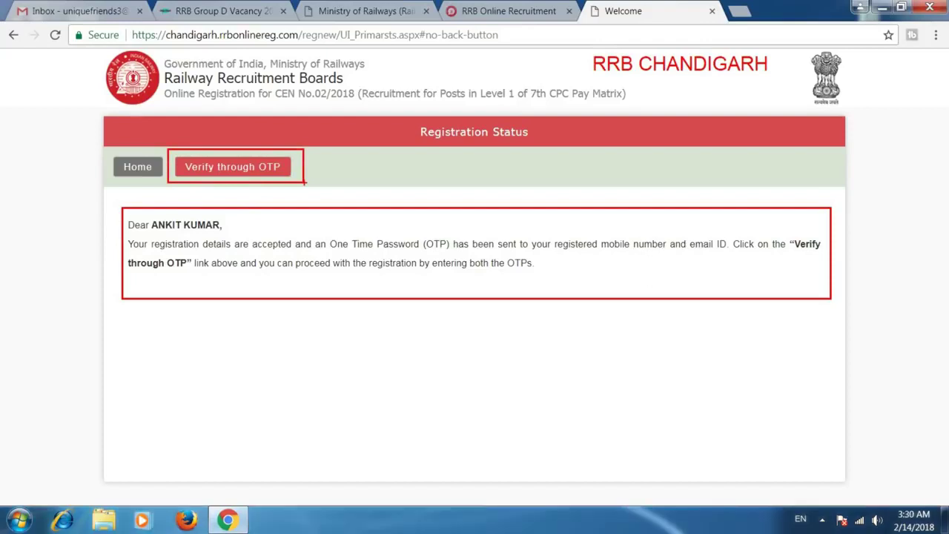
left_click(254, 172)
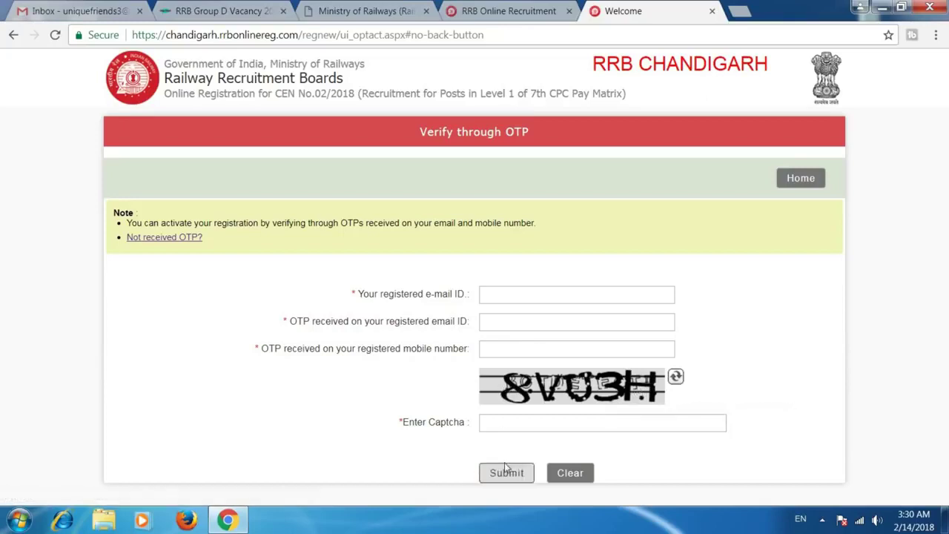
left_click(516, 294)
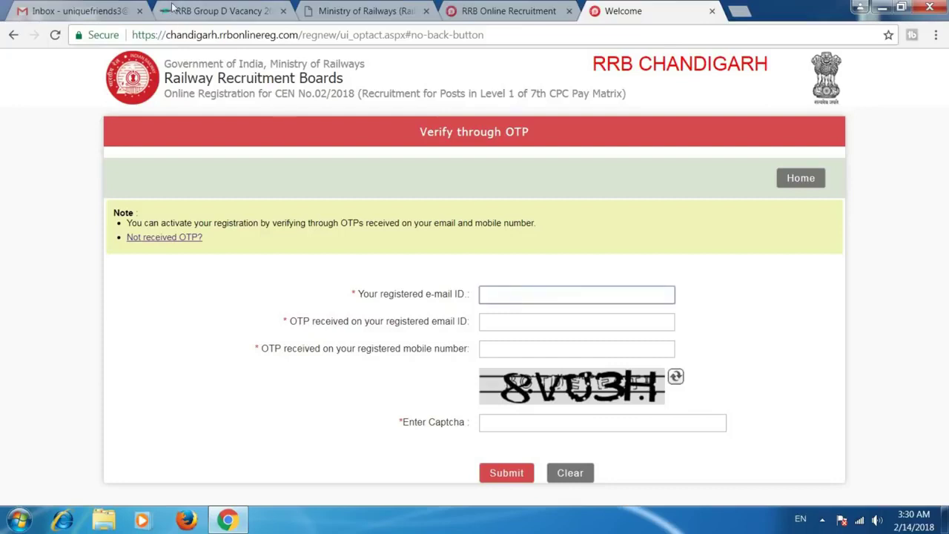
left_click(137, 4)
Open the 'RRB - Online Registration details' e-mail in the inbox and select its e-mail OTP
left_click(36, 171)
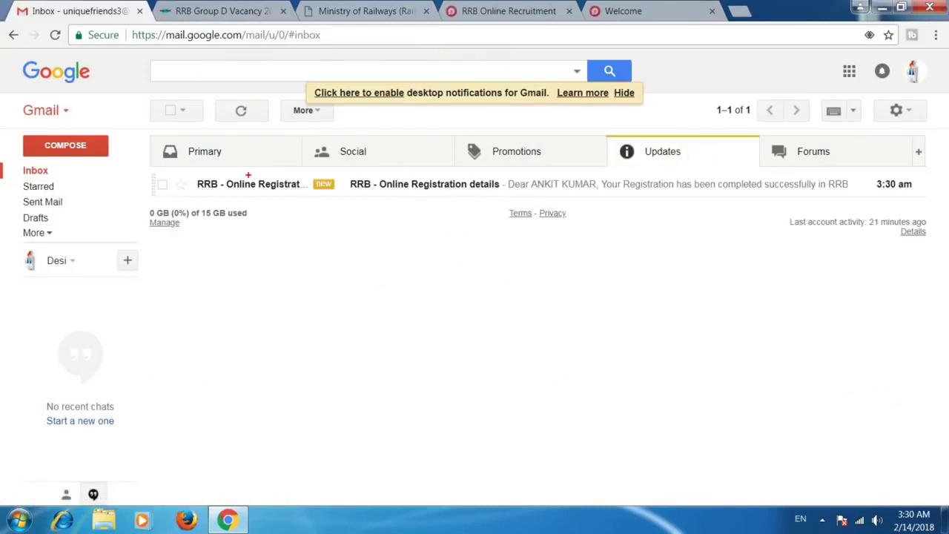
mouse_move(147, 173)
left_mouse_down()
mouse_move(402, 196)
mouse_move(659, 196)
left_mouse_up()
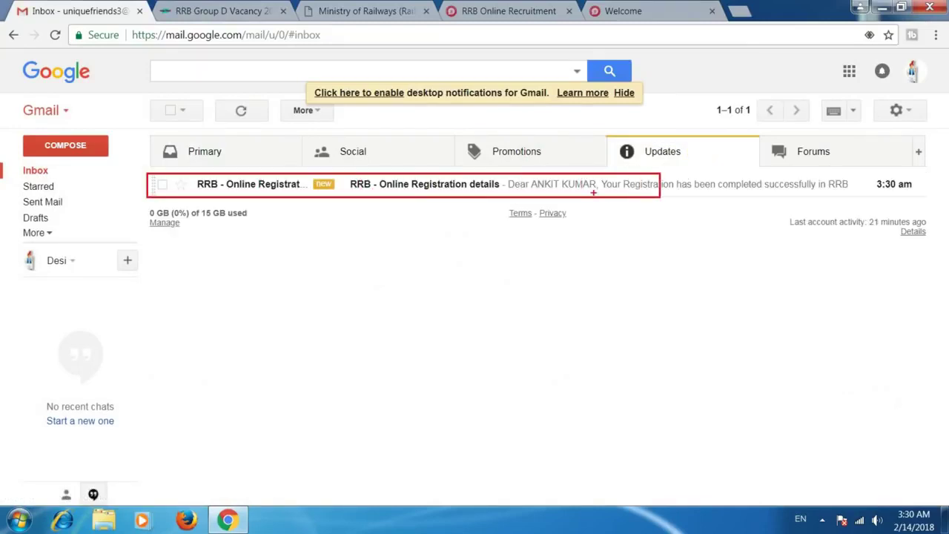
left_click(391, 191)
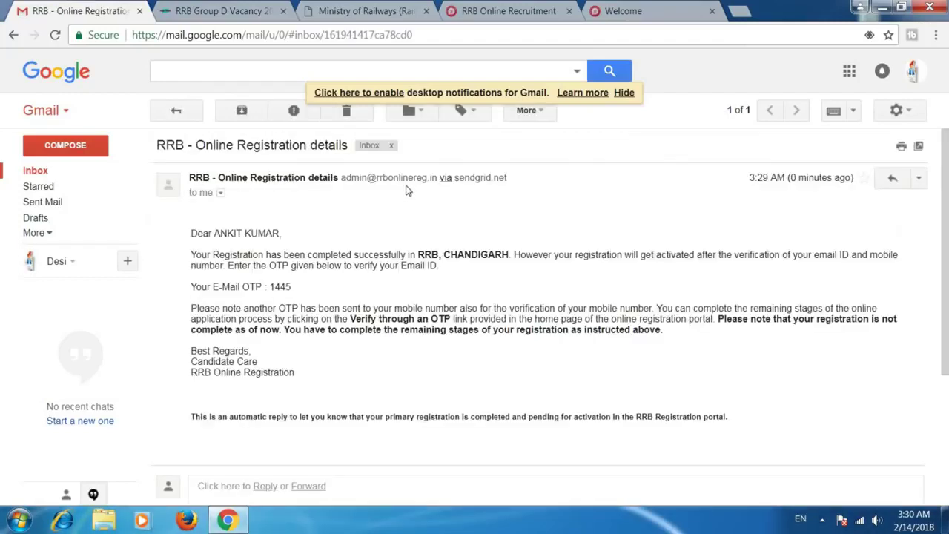
left_click_drag(269, 289, 319, 293)
Back on the verification page, enter the registered e-mail address and both the e-mail and mobile OTPs
left_click(645, 10)
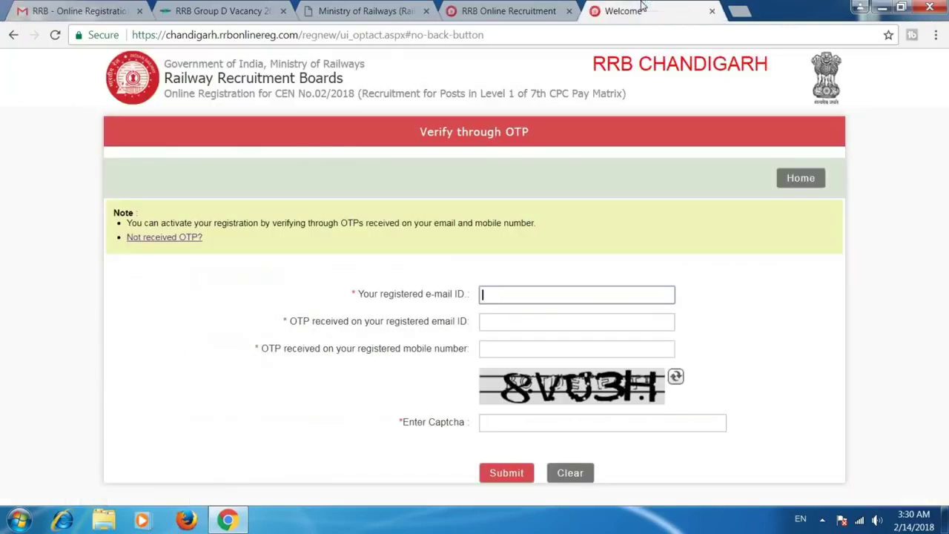
left_click(512, 296)
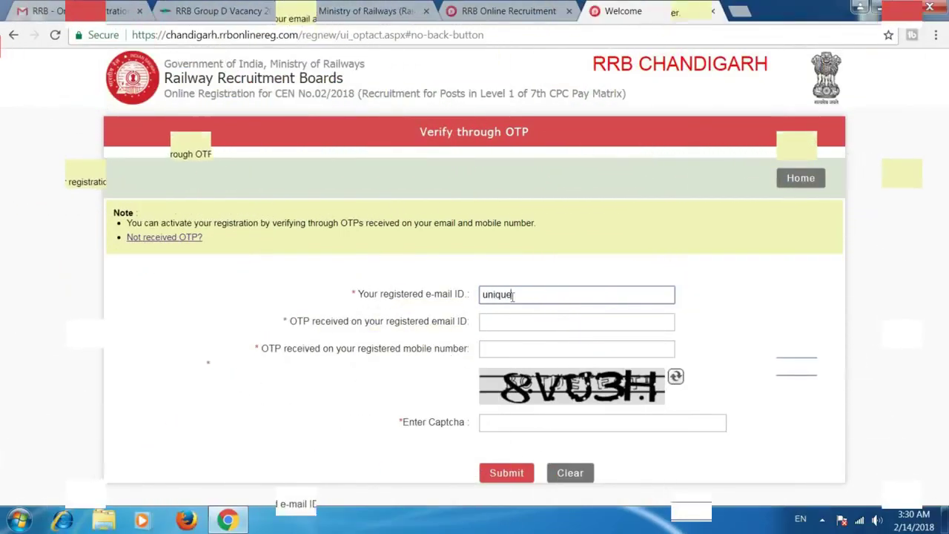
left_click(504, 324)
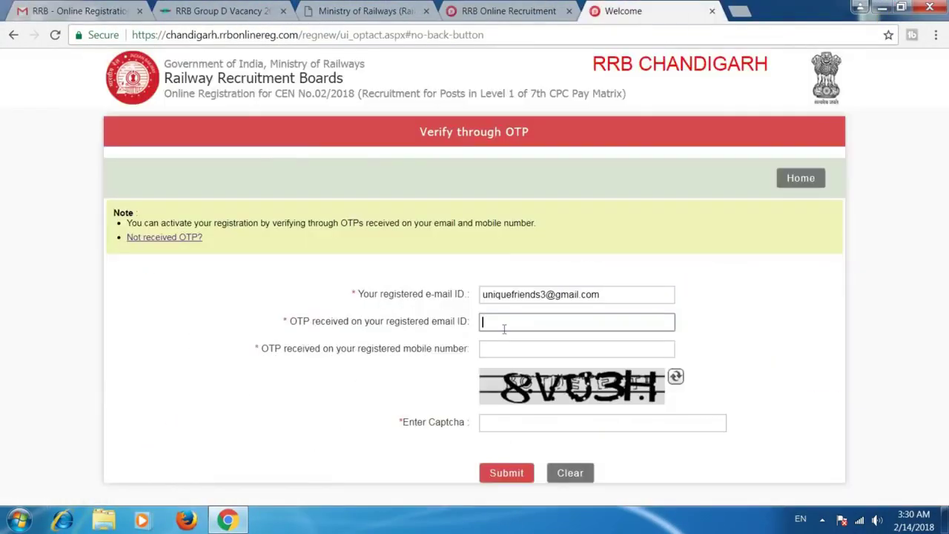
left_click(501, 351)
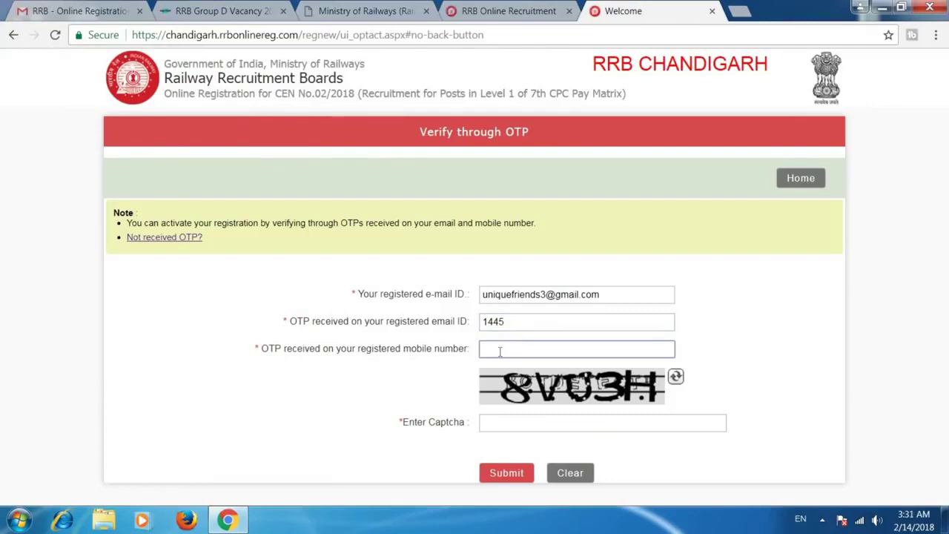
Enter the captcha, double-check both OTPs, and submit the verification
left_click(522, 424)
type("8v")
key("BackSpace")
key("BackSpace")
key("BackSpace")
key("BackSpace")
key("BackSpace")
type("8VU3H")
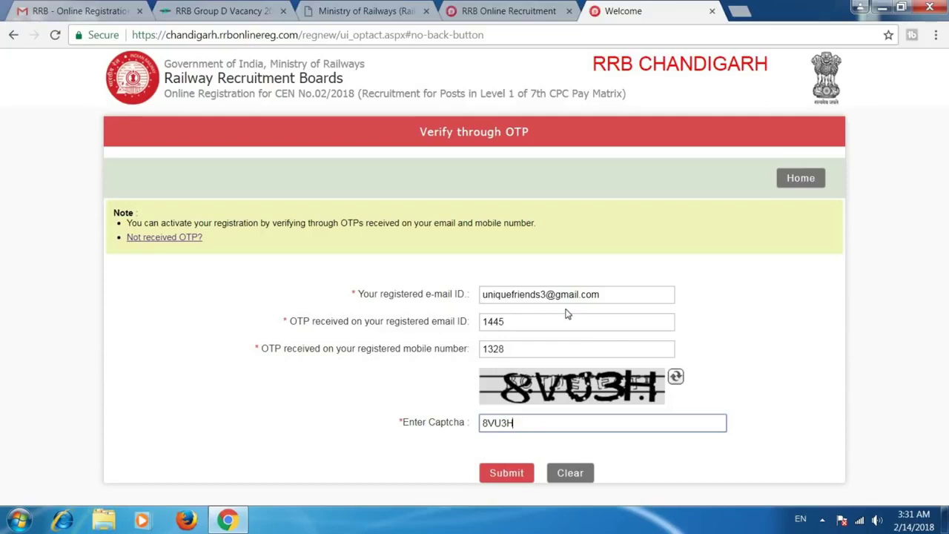
left_click_drag(519, 324, 480, 323)
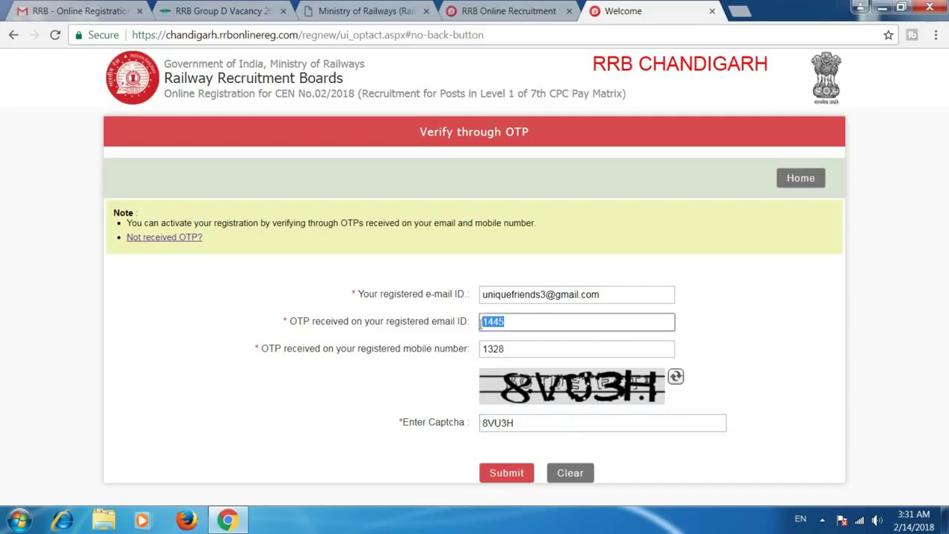
left_click_drag(520, 348, 480, 348)
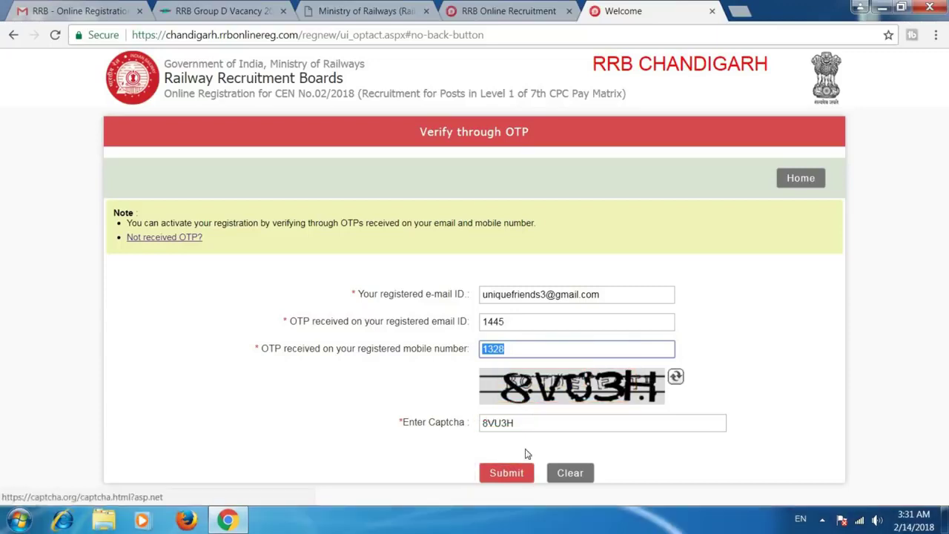
left_click(506, 472)
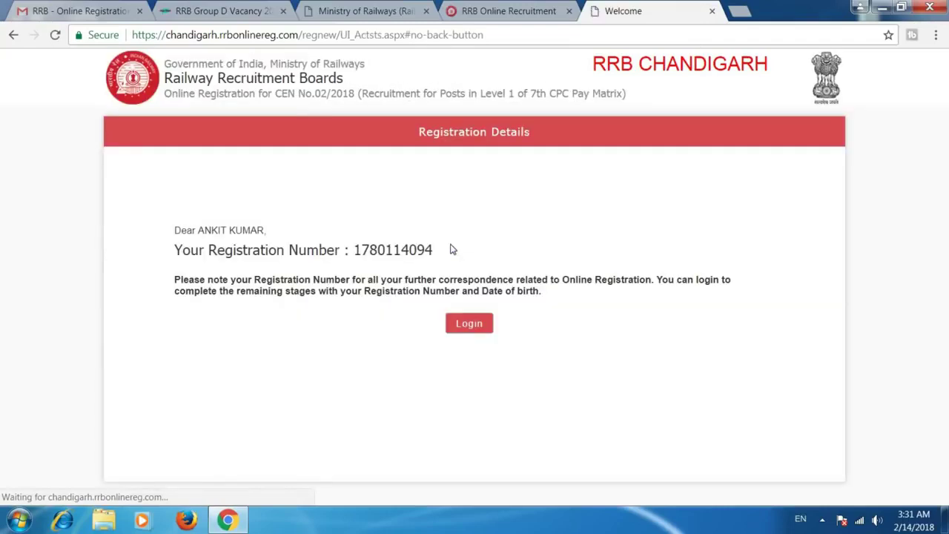
Highlight the newly issued Registration Number on the Registration Details page to note it down
left_click_drag(354, 250, 445, 252)
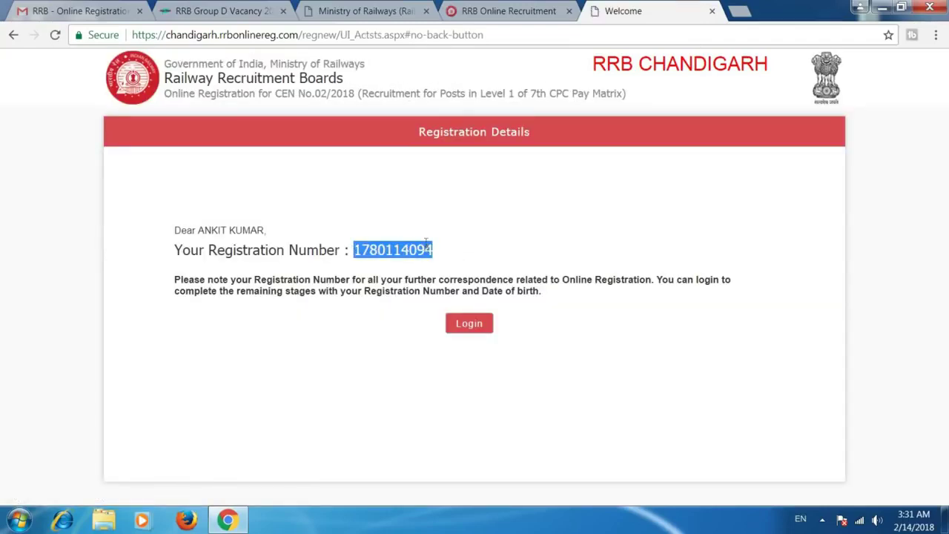
left_click(448, 252)
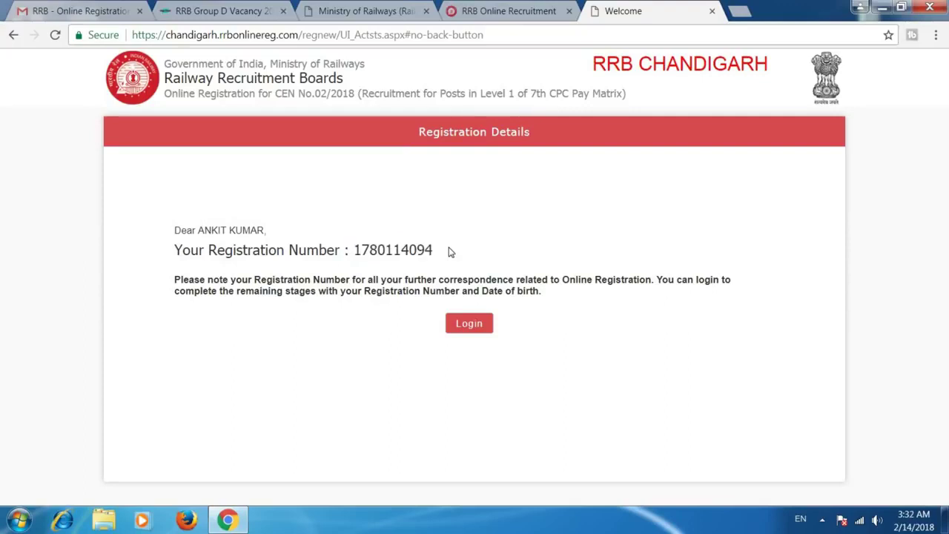
mouse_move(353, 229)
left_mouse_down()
mouse_move(432, 269)
mouse_move(450, 268)
left_mouse_up()
mouse_move(171, 211)
left_mouse_down()
mouse_move(284, 280)
mouse_move(557, 330)
mouse_move(746, 297)
left_mouse_up()
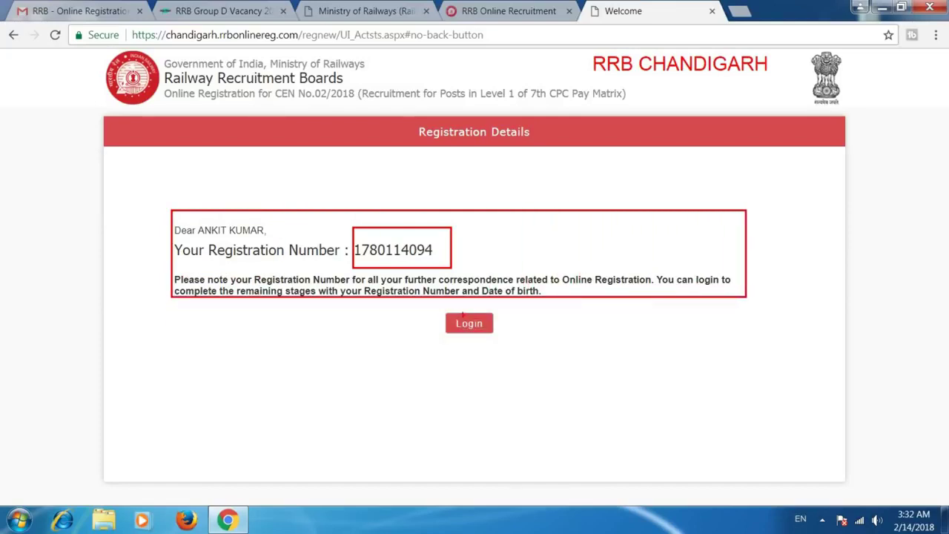
key("Escape")
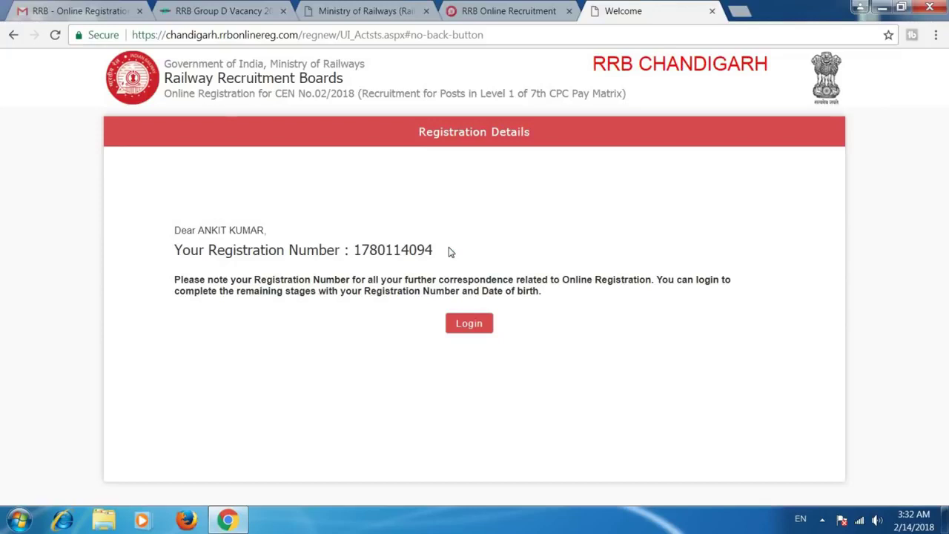
left_click_drag(448, 252, 356, 257)
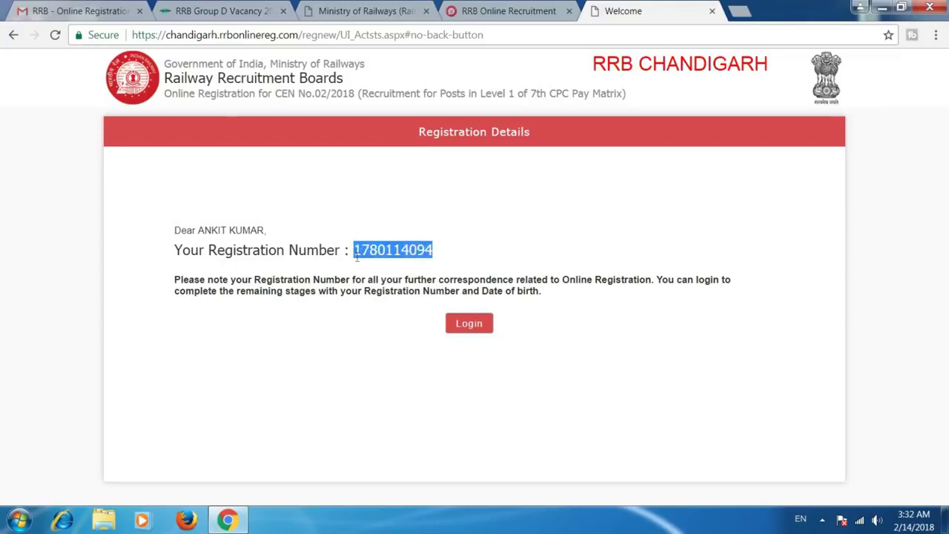
left_click(491, 252)
Go to the login page and enter the new registration number
left_click(472, 324)
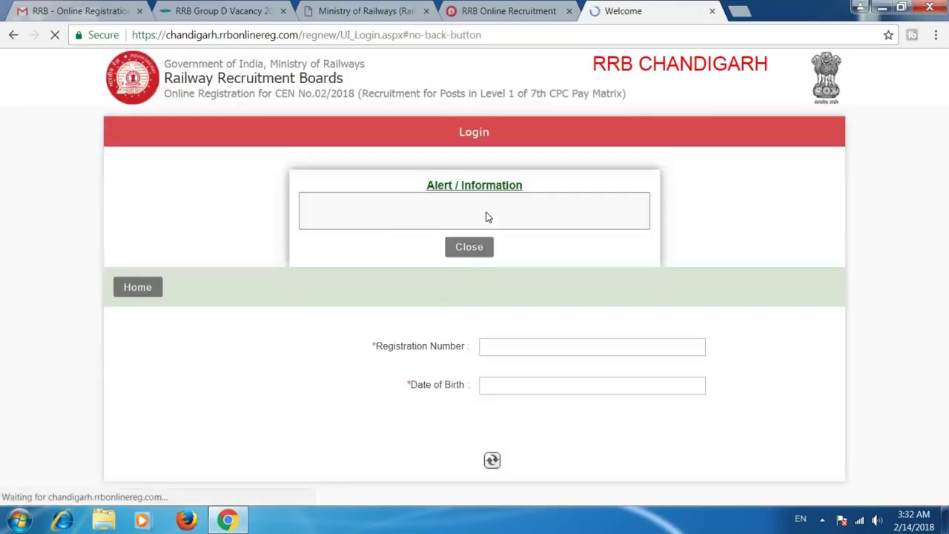
left_click(517, 220)
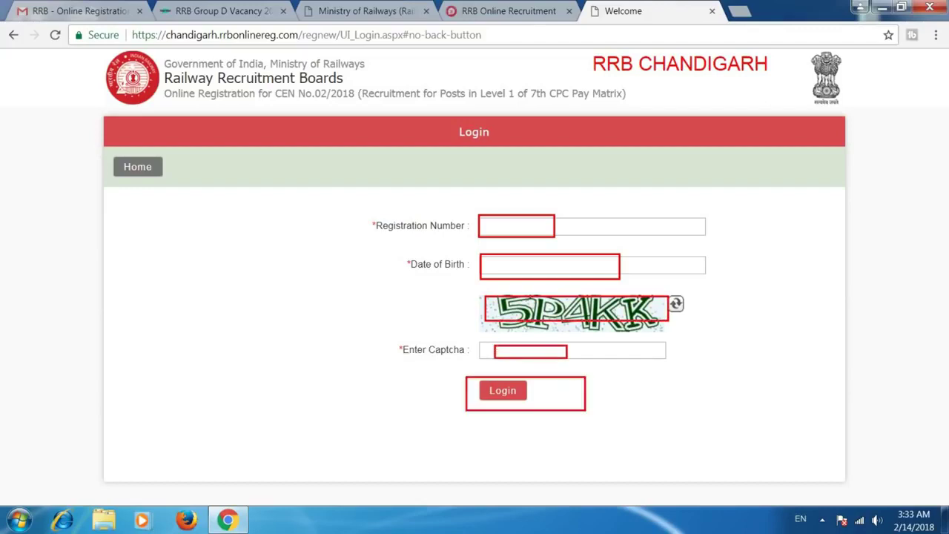
left_click(541, 226)
Pick 01-01-1996 as the date of birth, fill in the captcha, and log in
left_click(536, 267)
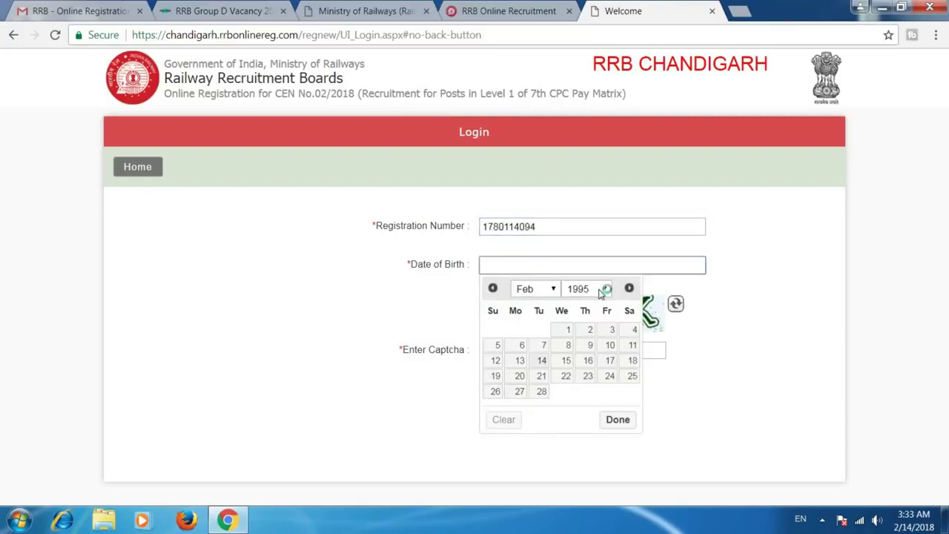
left_click(586, 288)
left_click(576, 271)
left_click(534, 289)
left_click(523, 304)
left_click(518, 329)
left_click(525, 349)
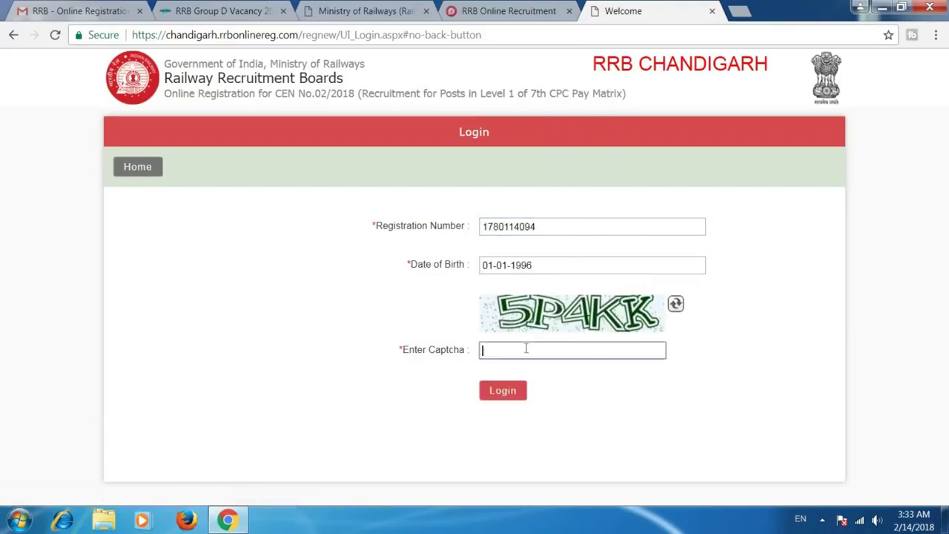
type("5P4KK")
left_click(500, 392)
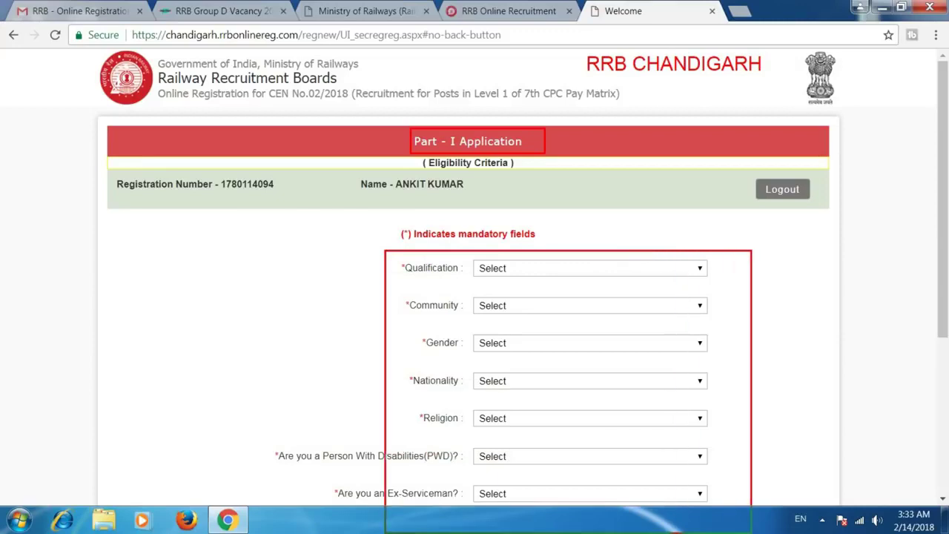
Set qualification to 10th PASS ONLY and settle community on OBC non creamy layer
scroll(563, 186, "down", 3)
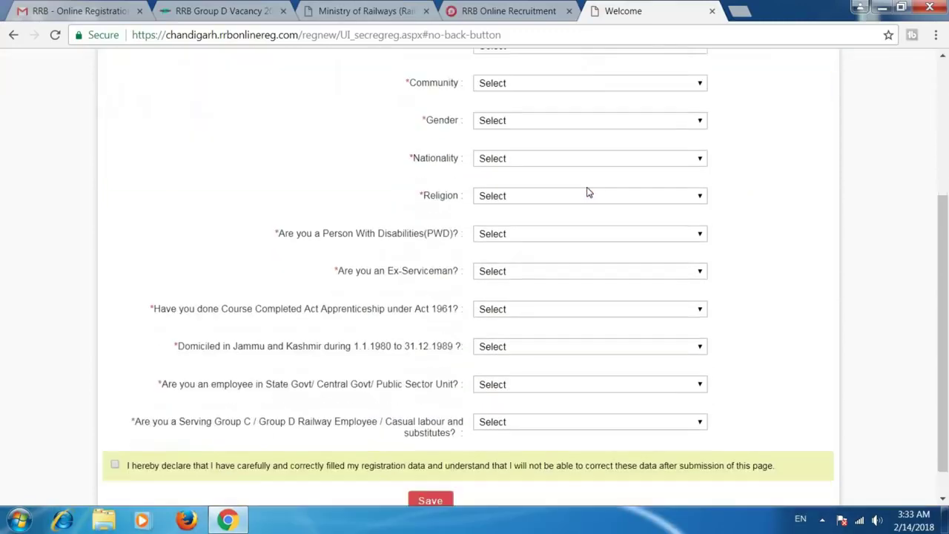
scroll(576, 183, "up", 2)
left_click(591, 198)
left_click(563, 218)
left_click(560, 231)
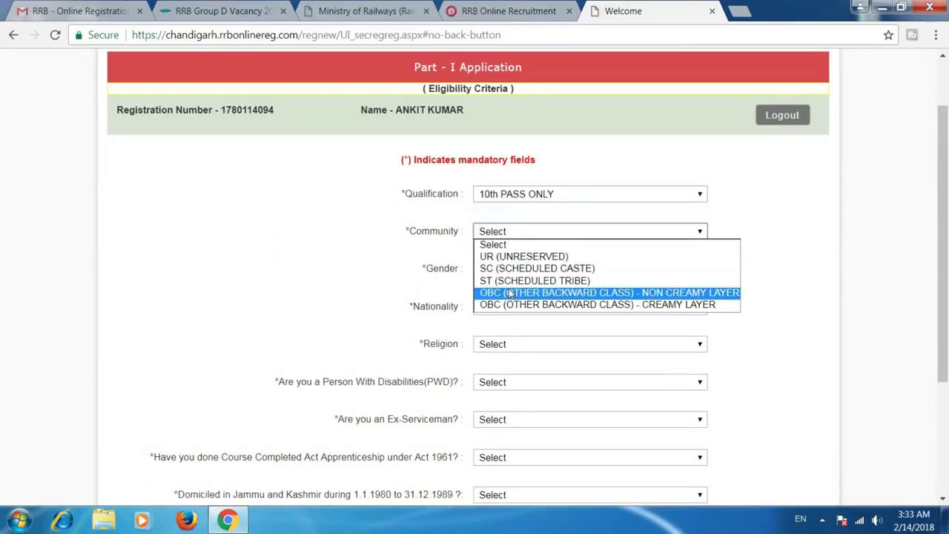
left_click(549, 293)
left_click(614, 303)
left_click(600, 232)
left_click(601, 304)
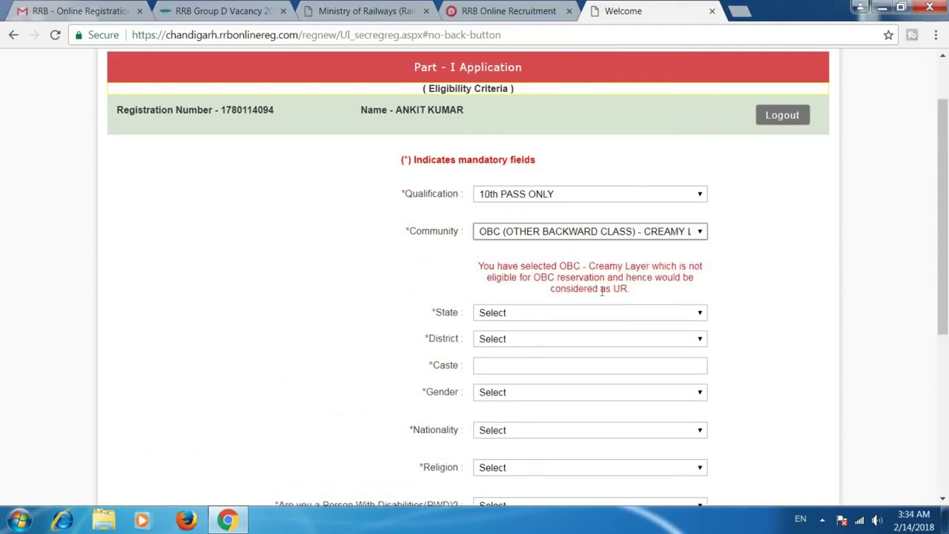
left_click(685, 227)
left_click(593, 295)
left_click(598, 232)
left_click(599, 256)
left_click(602, 232)
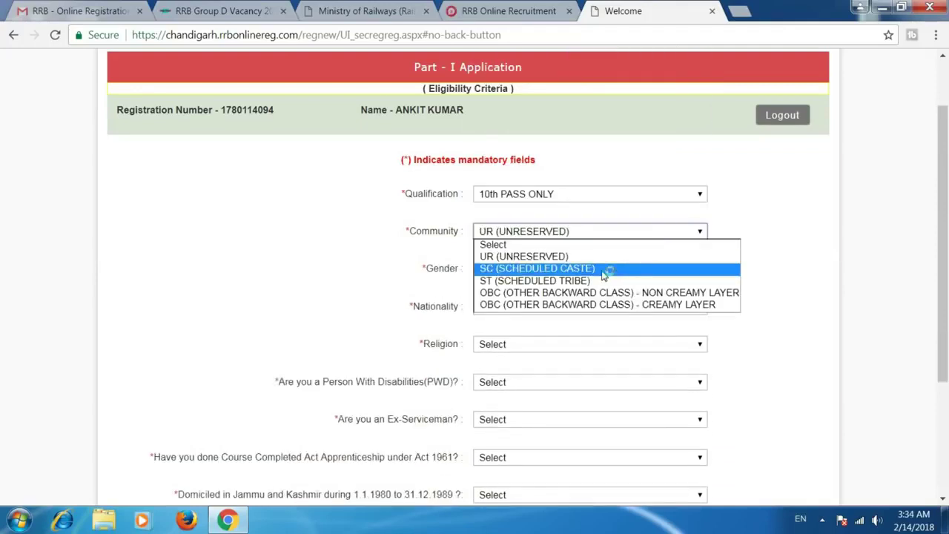
left_click(671, 293)
Choose state Uttar Pradesh, district Muzaffarnagar, and enter caste KHUMAR
left_click(542, 302)
left_click(541, 315)
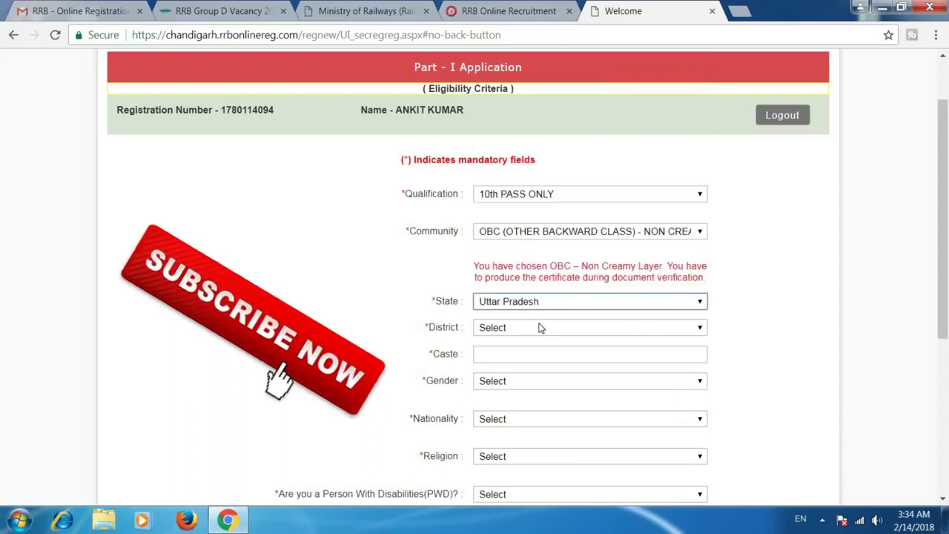
left_click(540, 328)
left_click(541, 311)
left_click(543, 354)
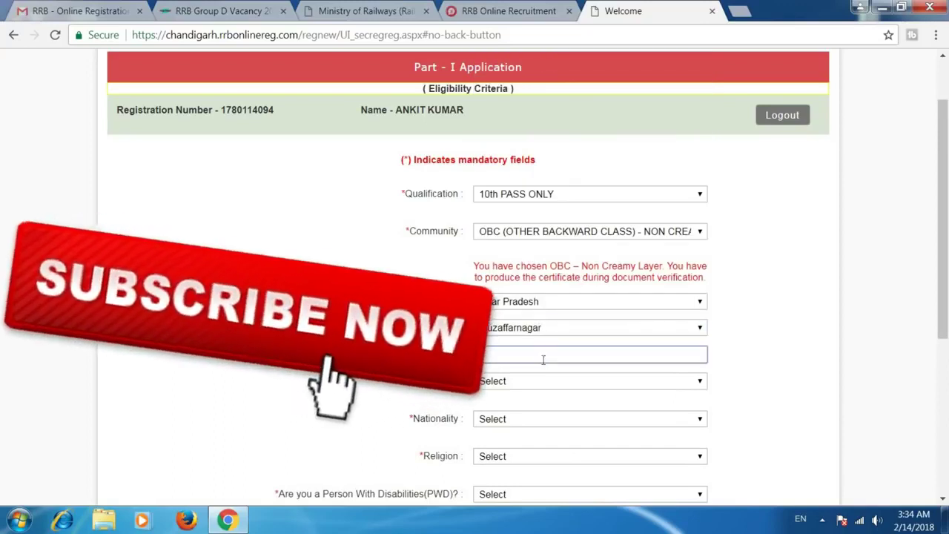
type("KHUMAR")
Set gender MALE, nationality CITIZEN OF INDIA and religion HINDU
left_click(548, 380)
left_click(534, 405)
left_click(529, 422)
left_click(520, 443)
scroll(542, 371, "down", 2)
left_click(546, 309)
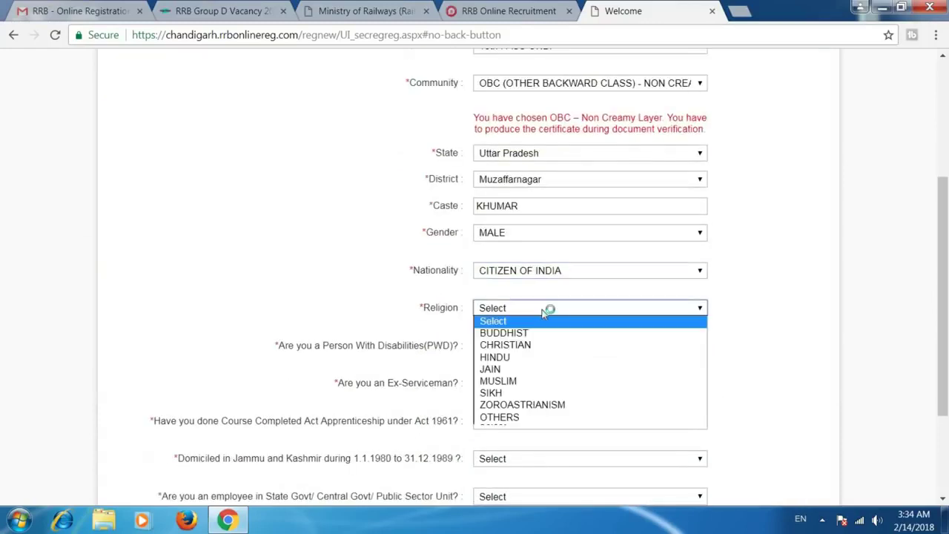
left_click(519, 368)
Answer NO to the disability, ex-serviceman, apprenticeship and J&K domicile questions
scroll(578, 353, "down", 1)
left_click(523, 272)
left_click(521, 309)
left_click(521, 309)
left_click(516, 349)
left_click(526, 346)
left_click(526, 383)
left_click(585, 384)
left_click(591, 420)
Answer NO to the government, railway and quasi-administrative employee questions
left_click(620, 349)
left_click(593, 386)
left_click(591, 387)
left_click(591, 425)
left_click(629, 387)
left_click(637, 425)
Review the form, confirming qualification 10th PASS ONLY and community OBC non creamy layer
scroll(817, 364, "up", 5)
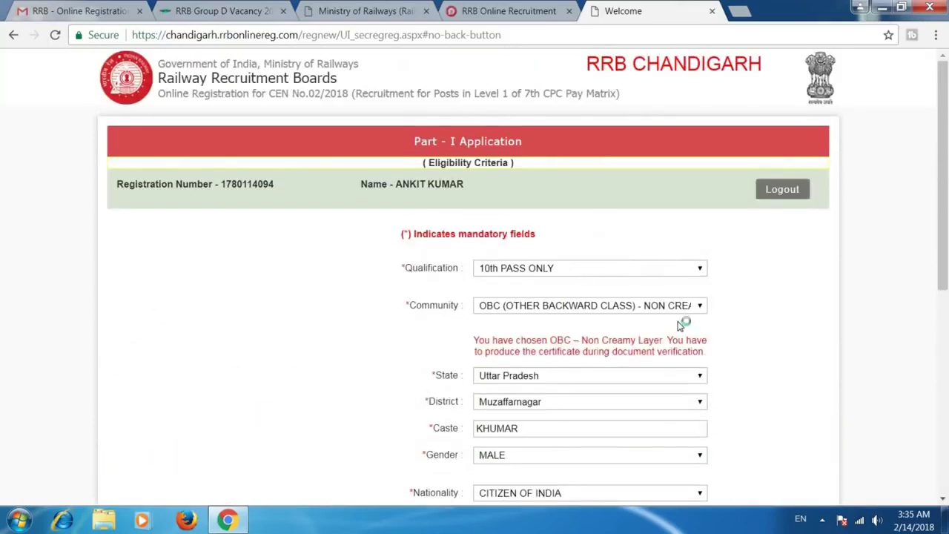
left_click_drag(401, 261, 544, 288)
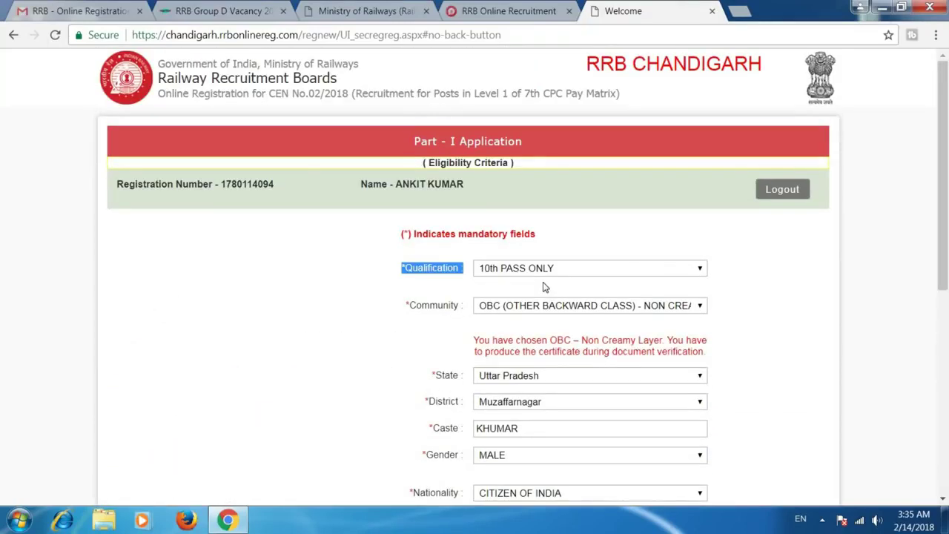
mouse_move(468, 257)
left_mouse_down()
mouse_move(588, 289)
mouse_move(716, 280)
left_mouse_up()
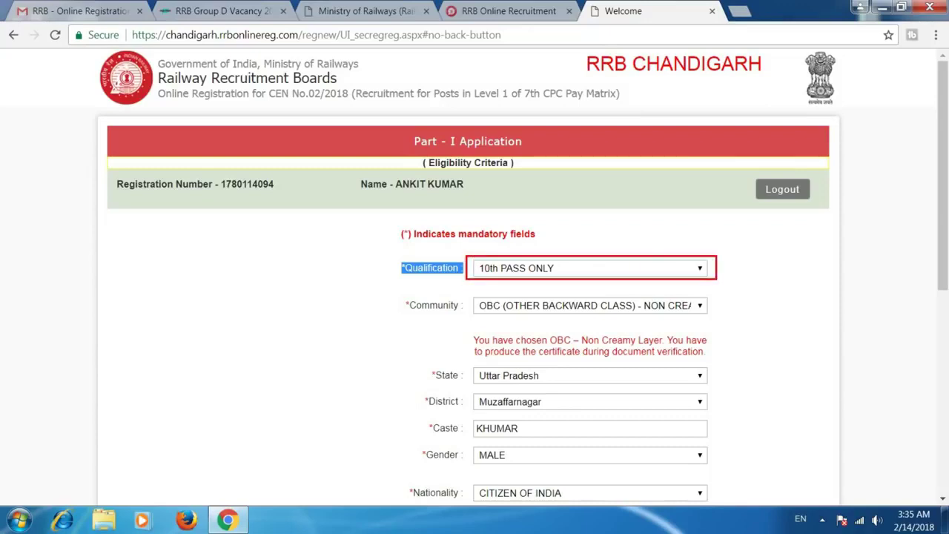
left_click(630, 270)
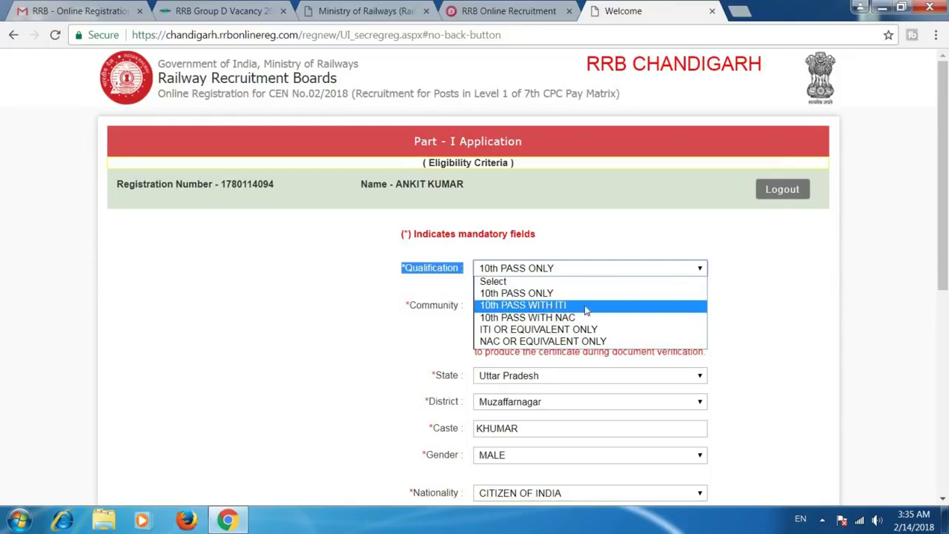
left_click(546, 293)
left_click(748, 278)
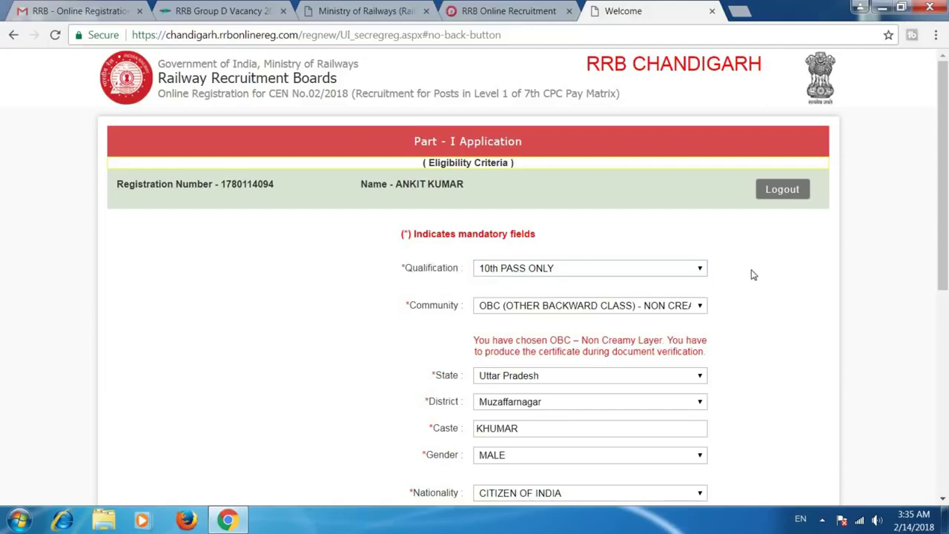
left_click(655, 310)
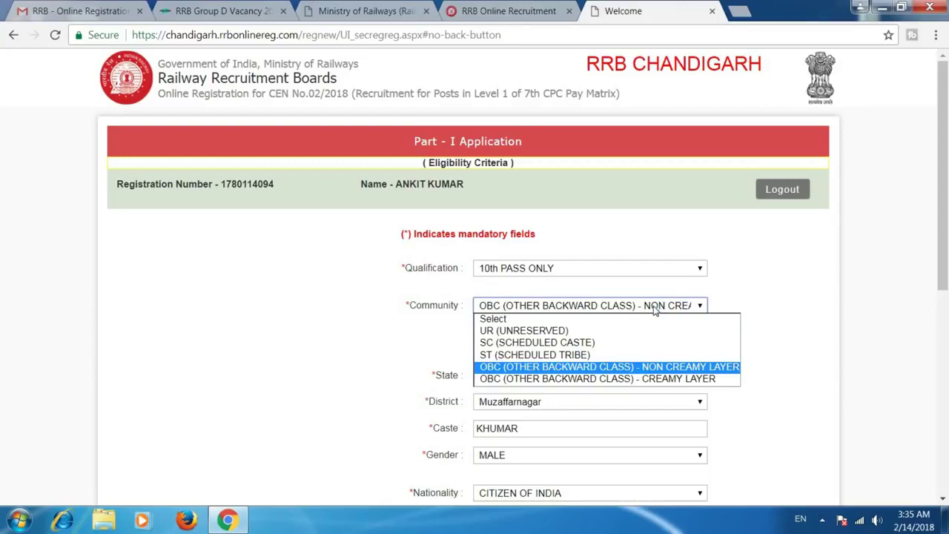
left_click(651, 370)
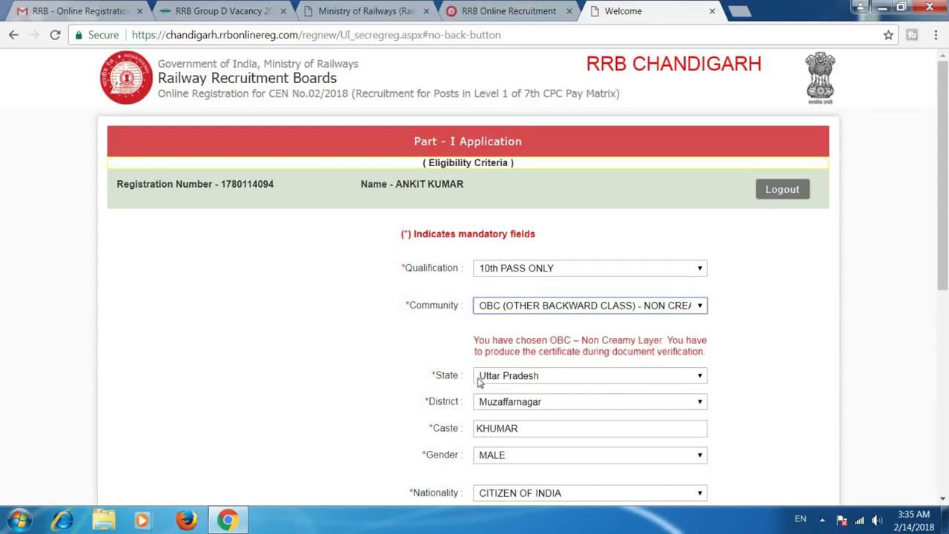
Confirm district Muzaffarnagar, gender MALE, nationality CITIZEN OF INDIA, religion HINDU and disability NO
scroll(561, 339, "down", 1)
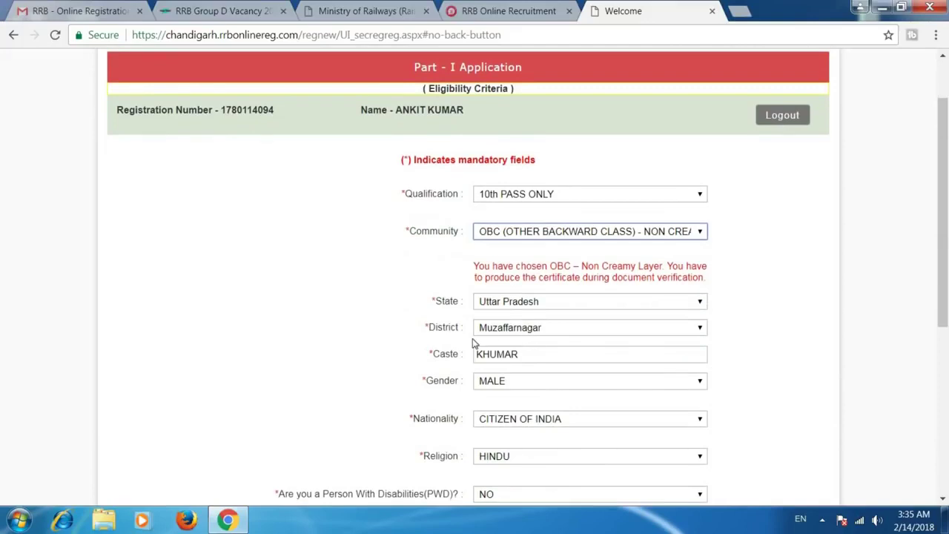
left_click(621, 329)
left_click(620, 329)
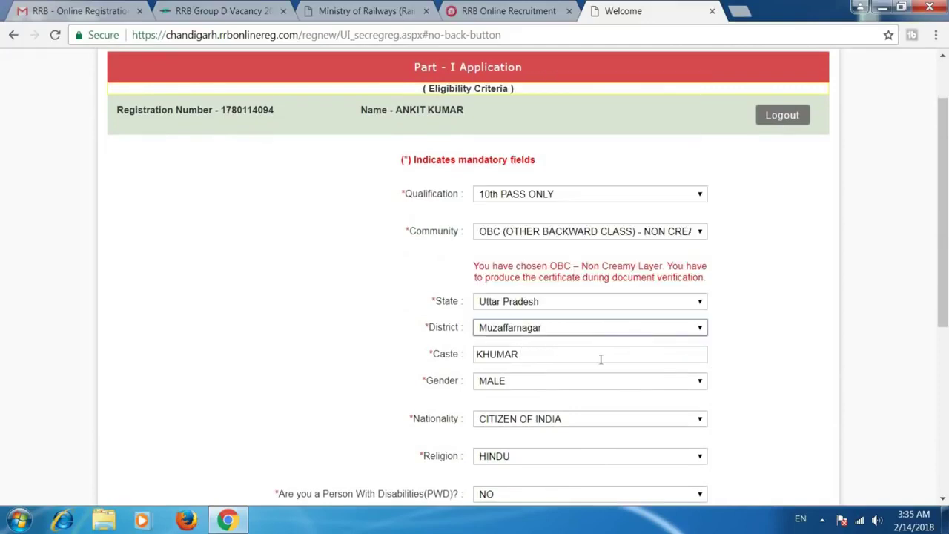
left_click(636, 384)
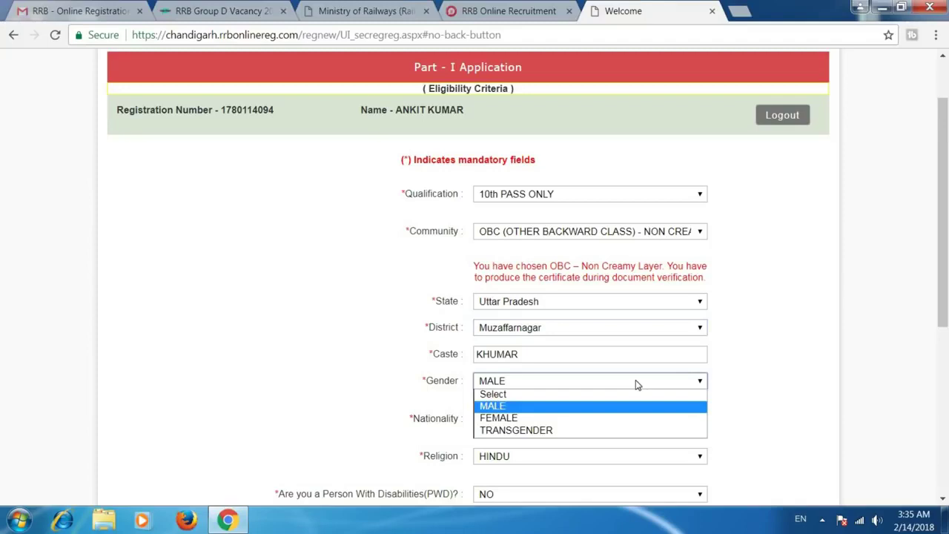
left_click(636, 384)
scroll(800, 430, "down", 1)
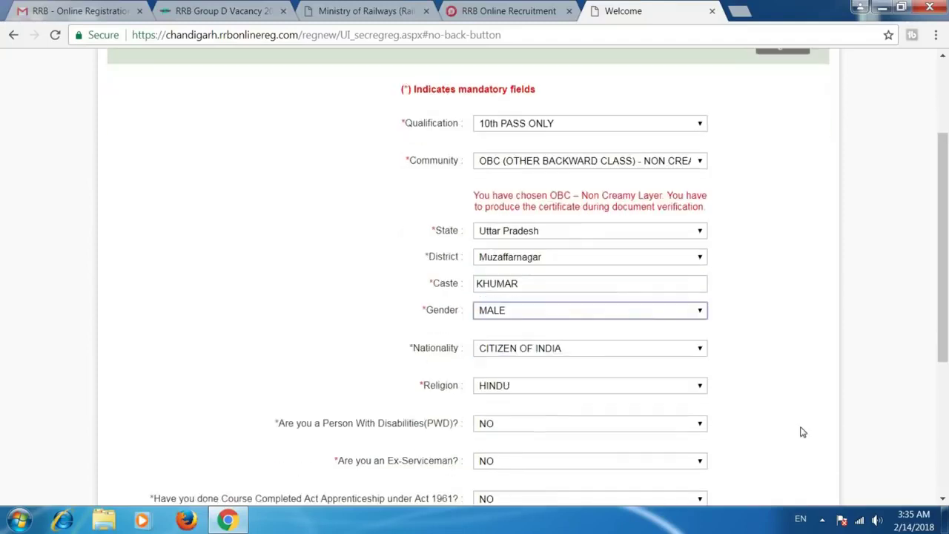
left_click(593, 345)
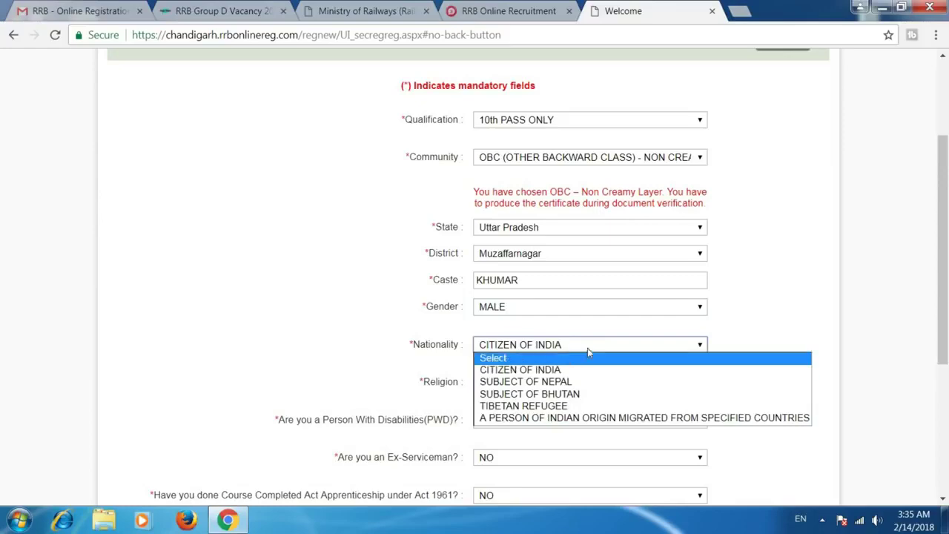
left_click(519, 369)
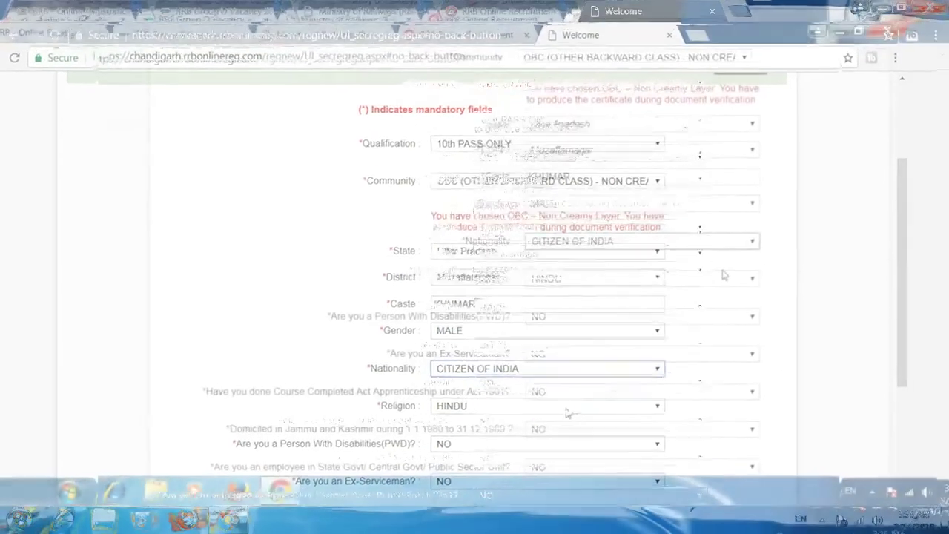
left_click(693, 296)
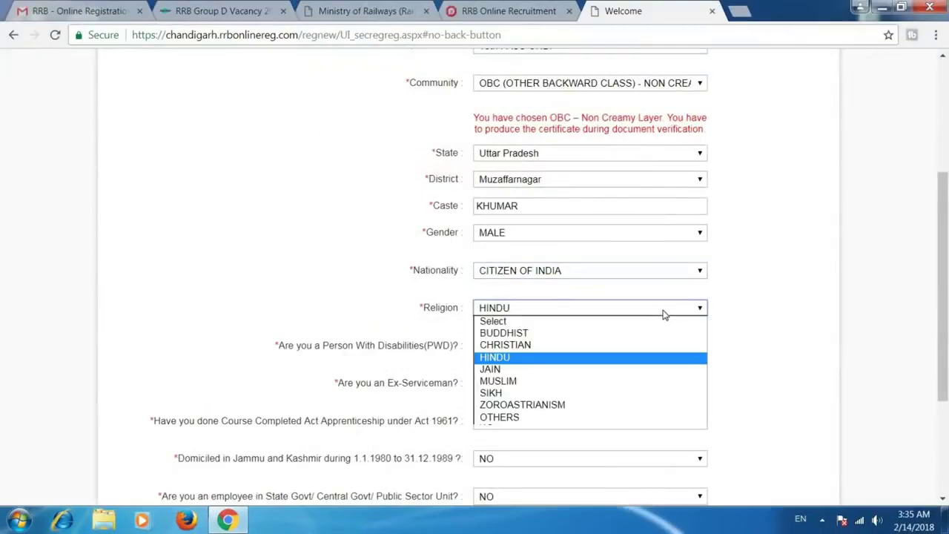
left_click(665, 311)
scroll(565, 331, "down", 1)
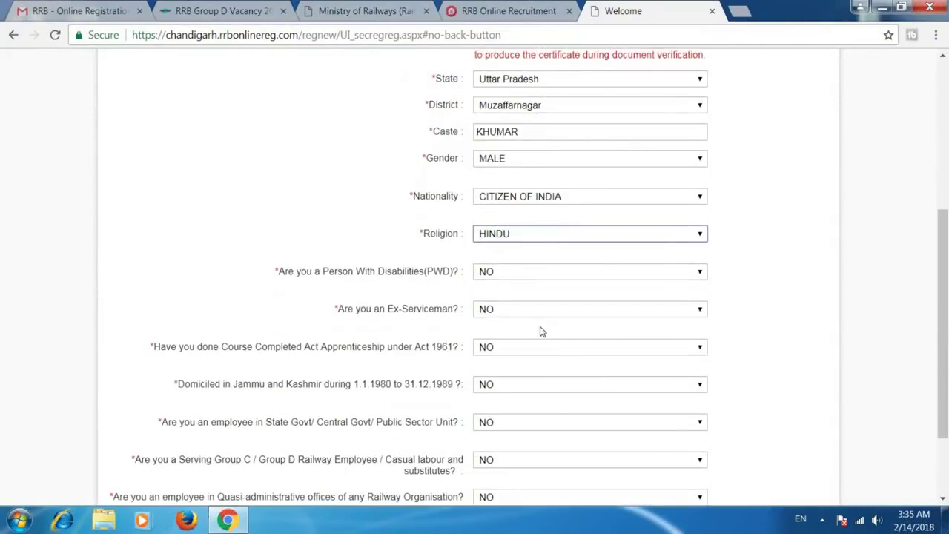
left_click(599, 274)
left_click(599, 275)
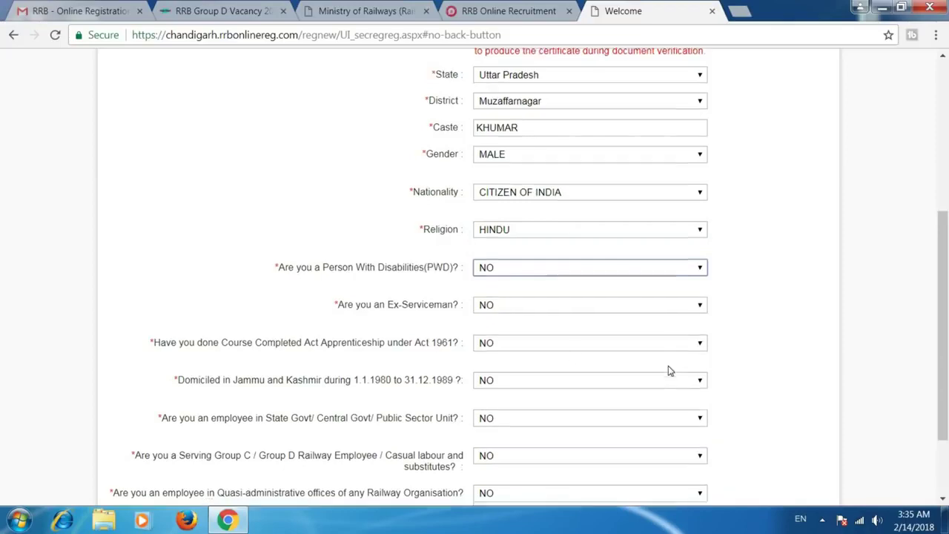
Highlight the declaration statement and Save button, then save the form
scroll(669, 371, "down", 1)
scroll(568, 299, "down", 1)
left_click_drag(215, 274, 378, 284)
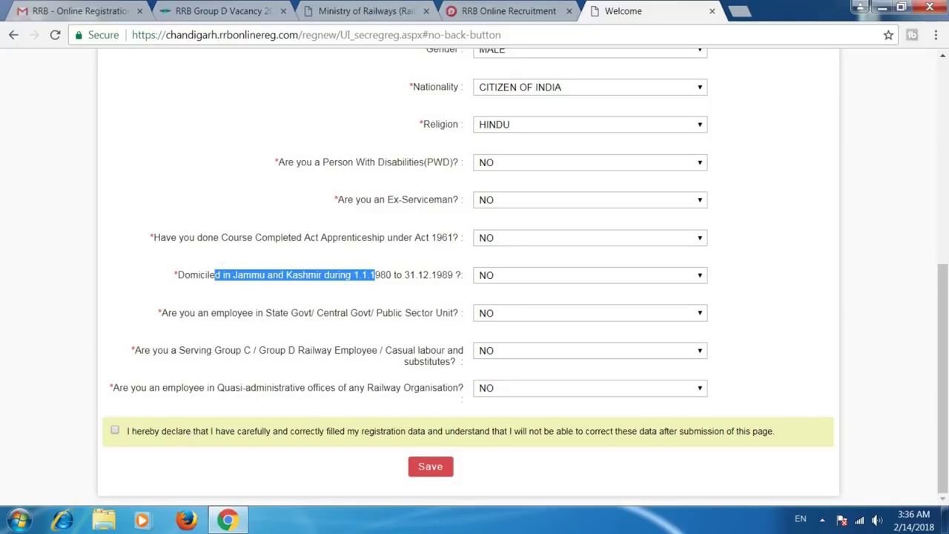
left_click_drag(96, 415, 130, 447)
mouse_move(394, 449)
left_mouse_down()
mouse_move(454, 483)
mouse_move(475, 484)
left_mouse_up()
key("Escape")
left_click(429, 467)
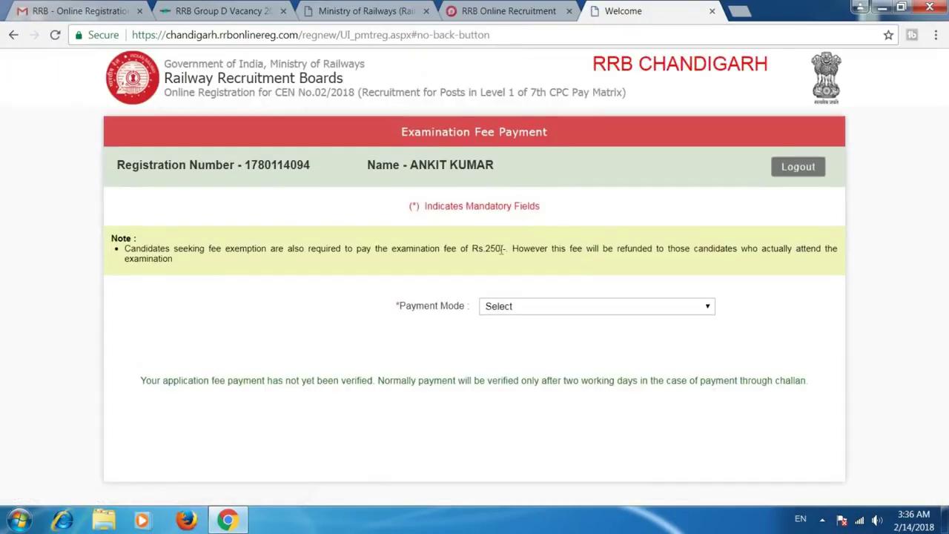
Highlight the registration number, candidate name and payment mode field on the fee page
double_click(257, 165)
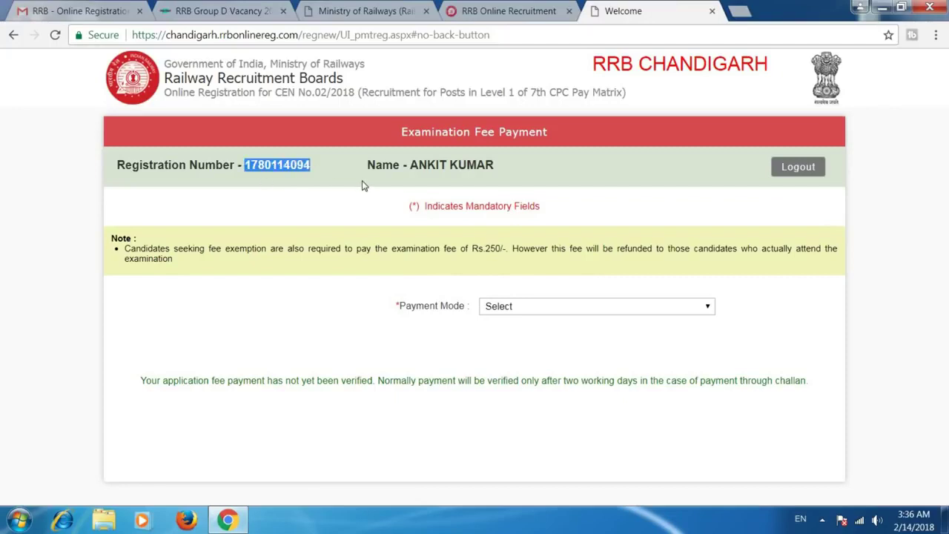
left_click_drag(363, 156, 503, 192)
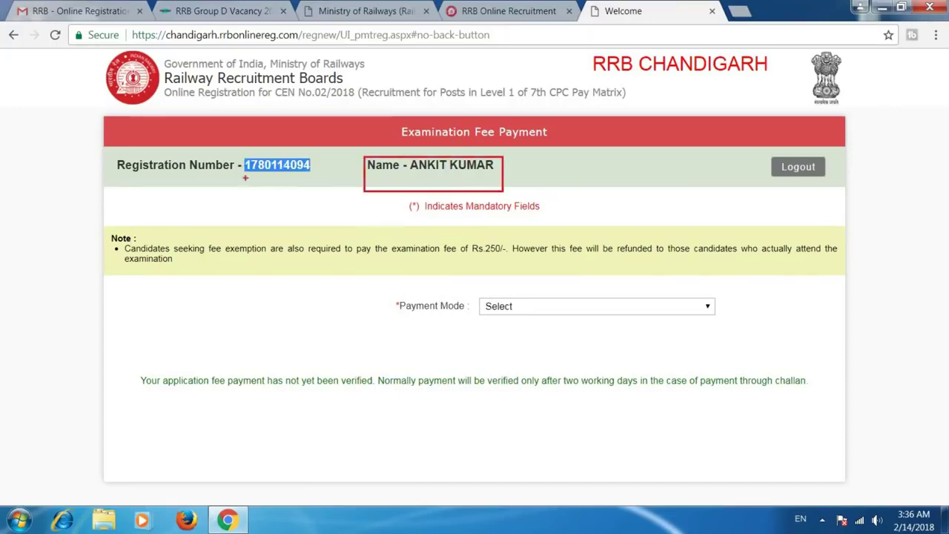
left_click_drag(117, 157, 301, 179)
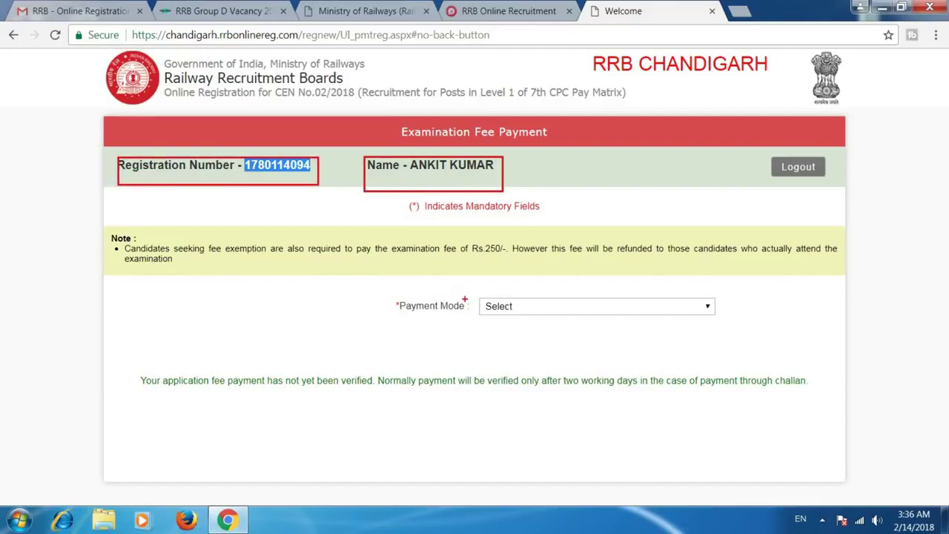
mouse_move(470, 287)
left_mouse_down()
mouse_move(524, 308)
mouse_move(675, 335)
mouse_move(745, 330)
left_mouse_up()
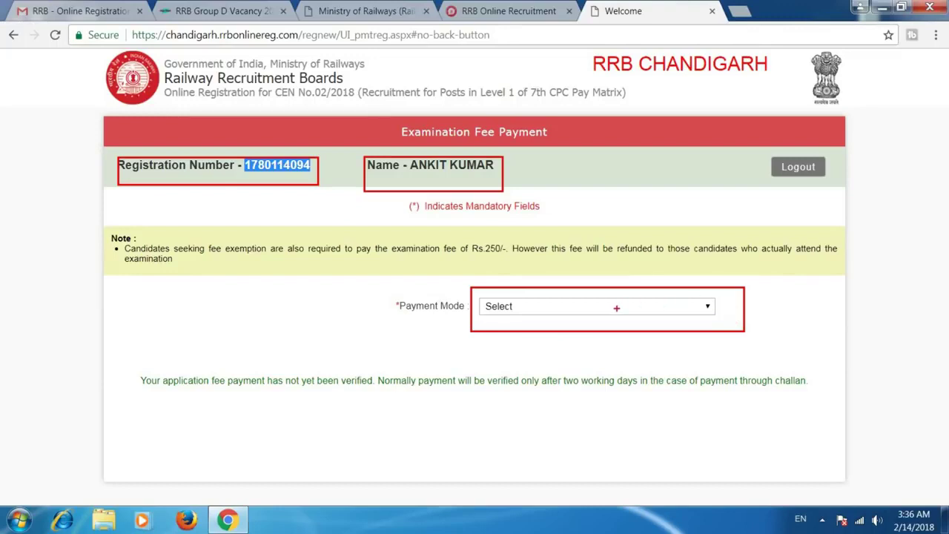
key("Escape")
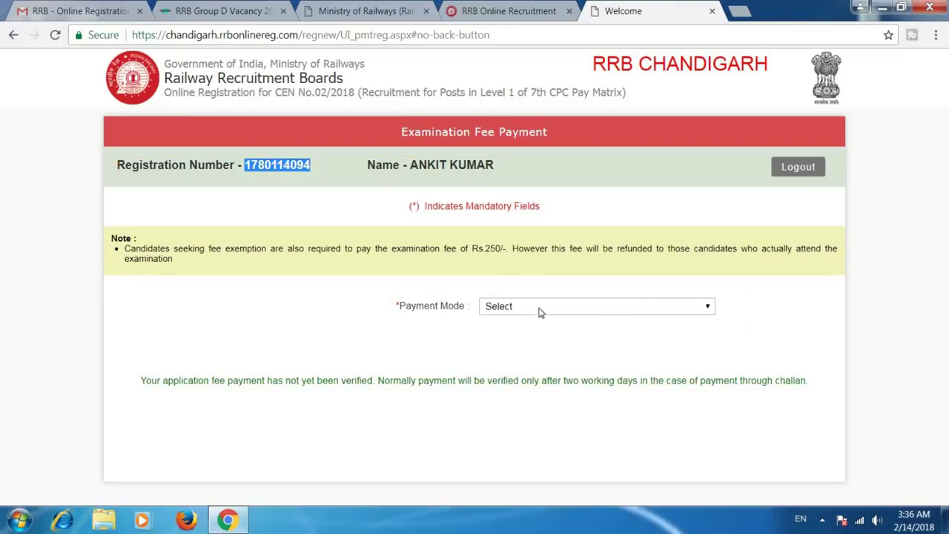
Select BANK as the payment mode and proceed with Pay now
left_click(516, 306)
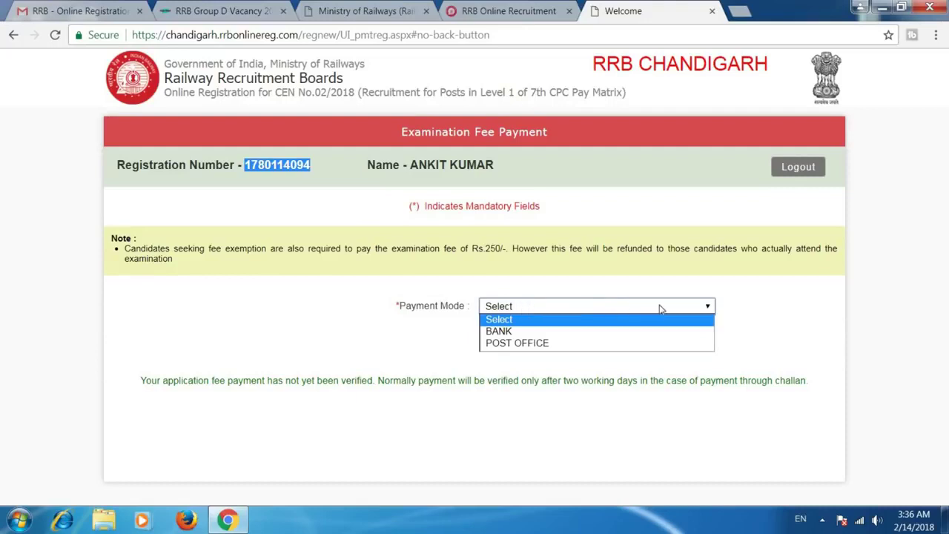
left_click(536, 331)
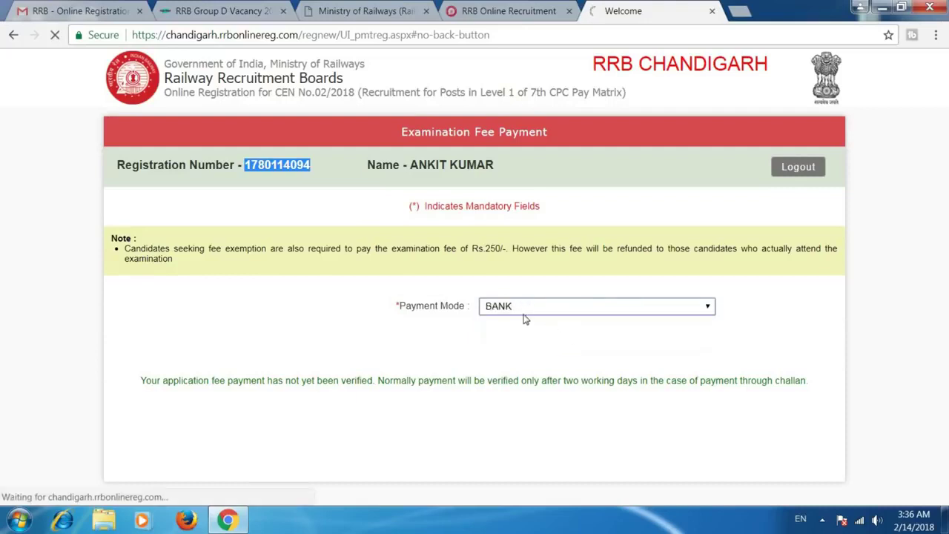
left_click(552, 307)
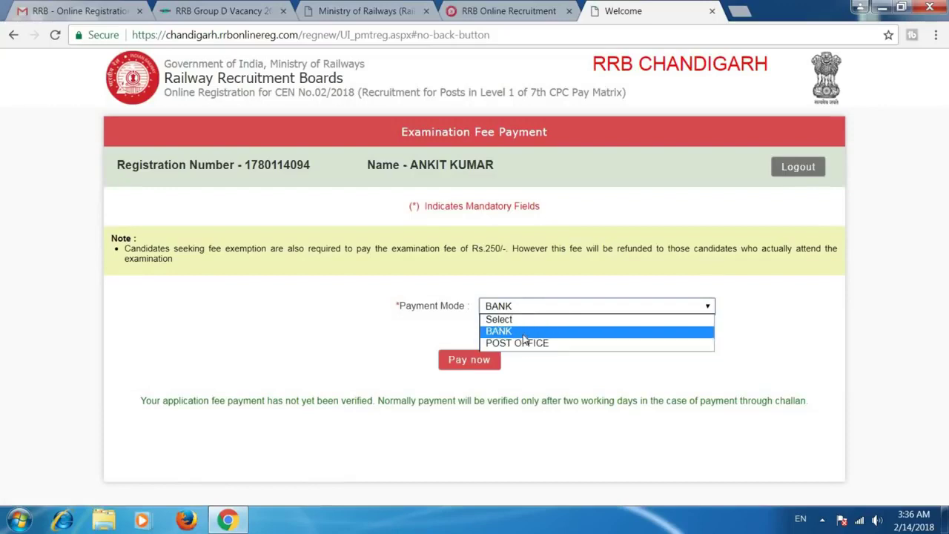
left_click(523, 331)
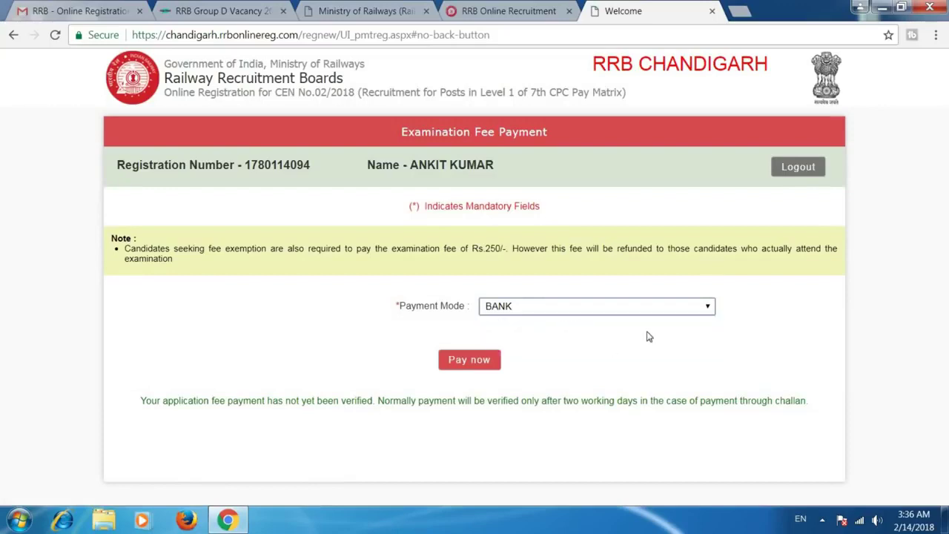
left_click(559, 311)
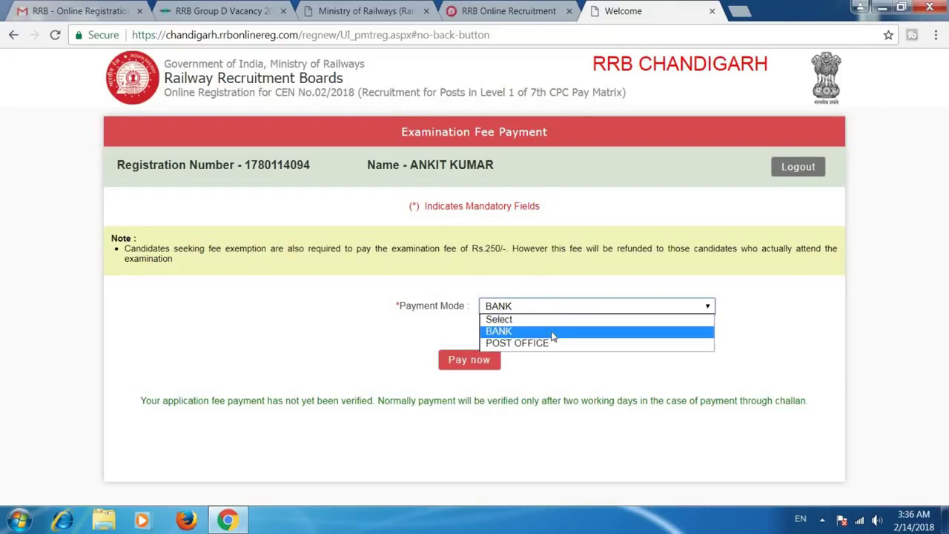
left_click(552, 332)
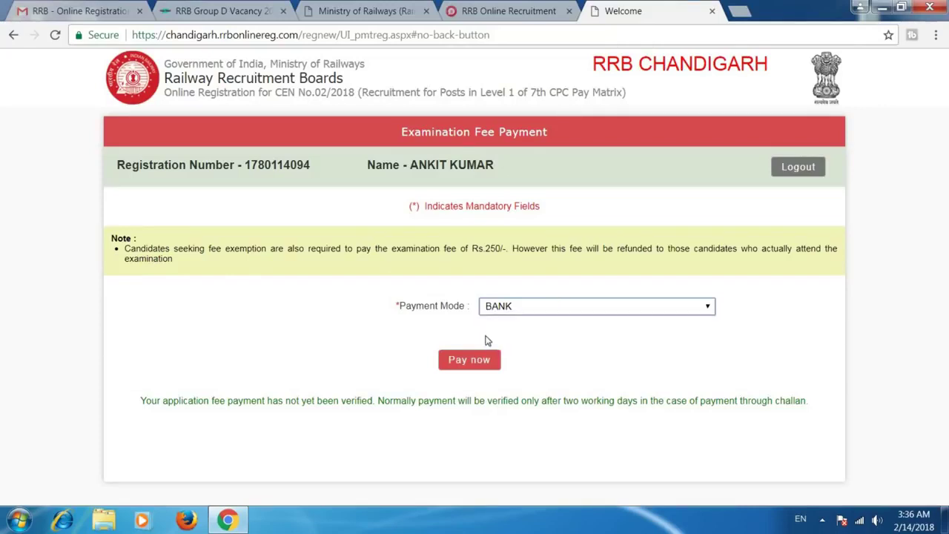
left_click_drag(434, 346, 516, 379)
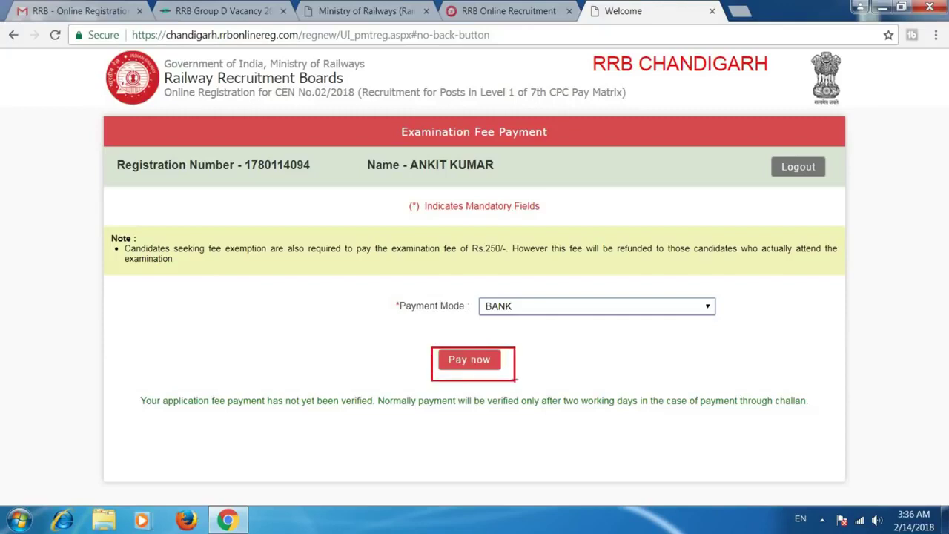
left_click(465, 363)
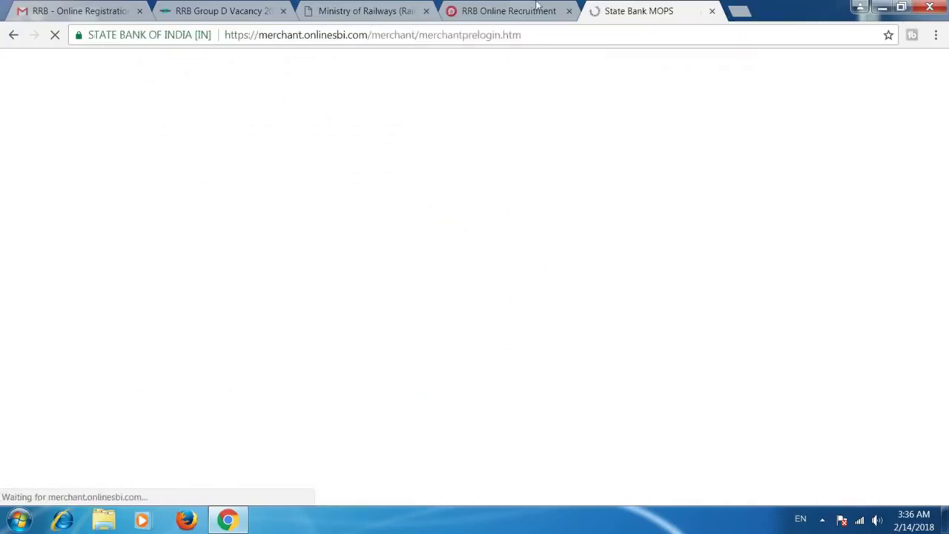
Point out the SBI and other-bank net banking options, debit card wording and 12.98 credit card charge
scroll(554, 220, "down", 1)
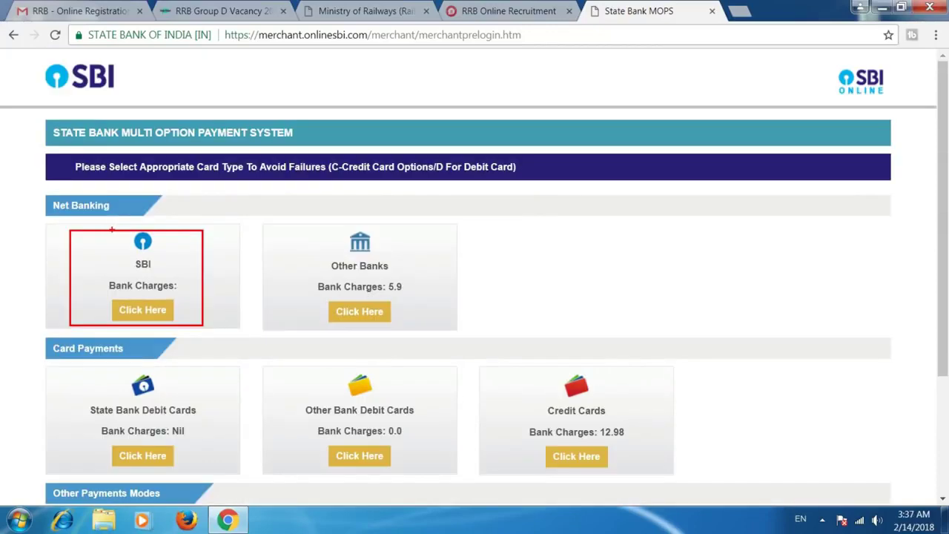
left_click_drag(181, 266, 232, 273)
mouse_move(313, 244)
left_mouse_down()
mouse_move(384, 227)
mouse_move(427, 323)
mouse_move(307, 297)
mouse_move(323, 228)
left_mouse_up()
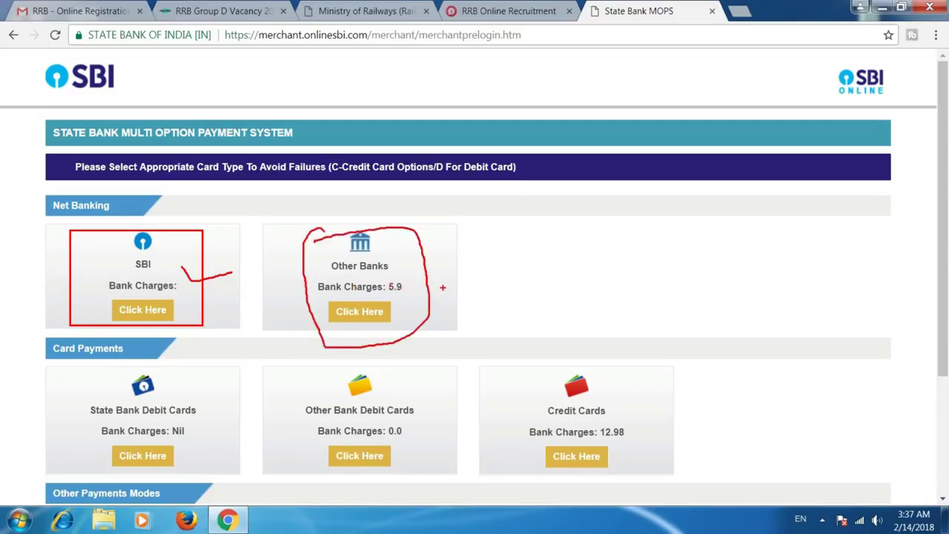
key("Escape")
scroll(141, 344, "down", 1)
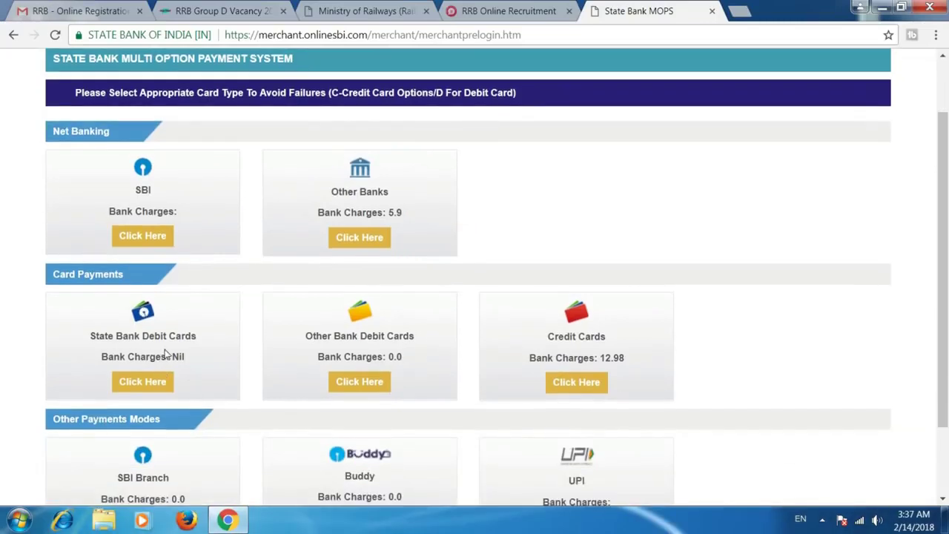
left_click_drag(144, 336, 213, 340)
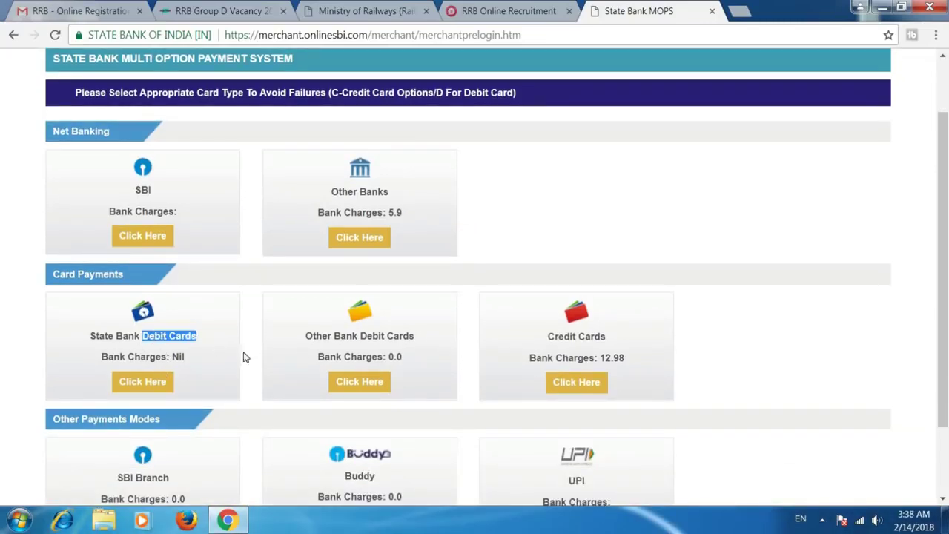
left_click_drag(359, 335, 412, 359)
left_click(443, 345)
left_click(579, 331)
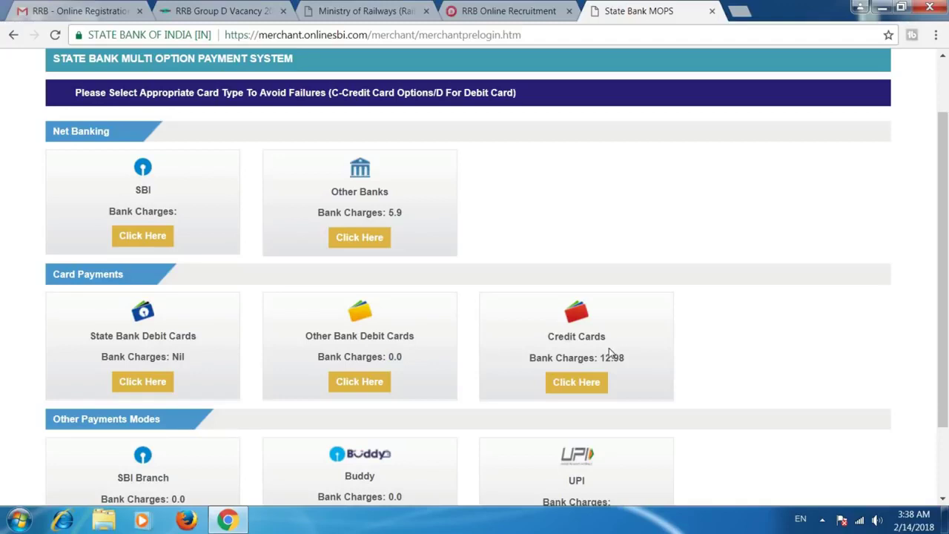
left_click_drag(600, 355, 633, 361)
scroll(587, 415, "down", 3)
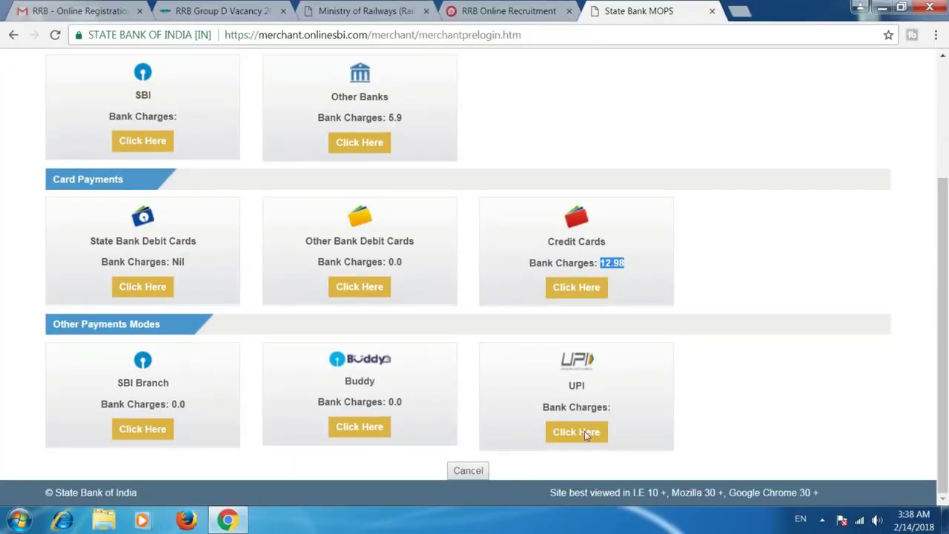
scroll(752, 381, "up", 3)
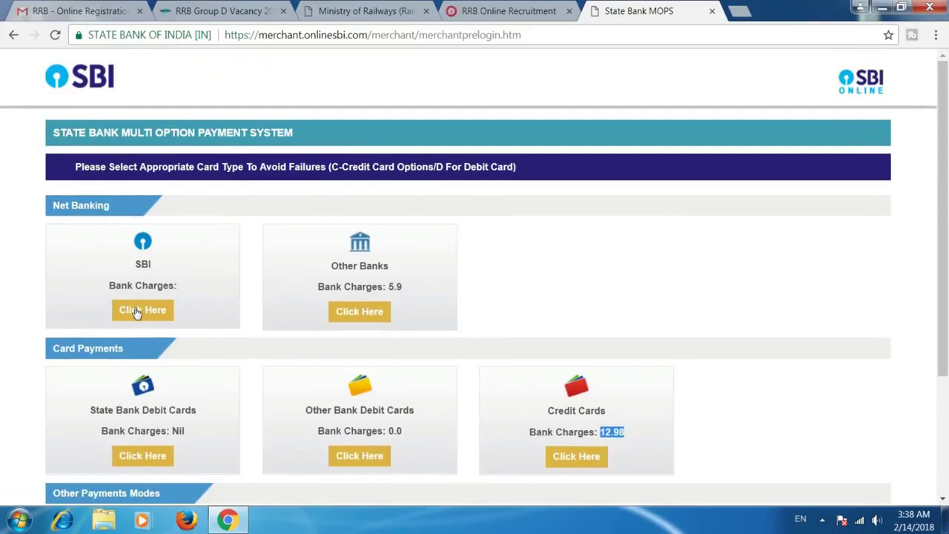
Choose the SBI net banking option's Click Here link
left_click(145, 307)
mouse_move(90, 231)
left_mouse_down()
mouse_move(207, 250)
mouse_move(200, 324)
mouse_move(191, 320)
left_mouse_up()
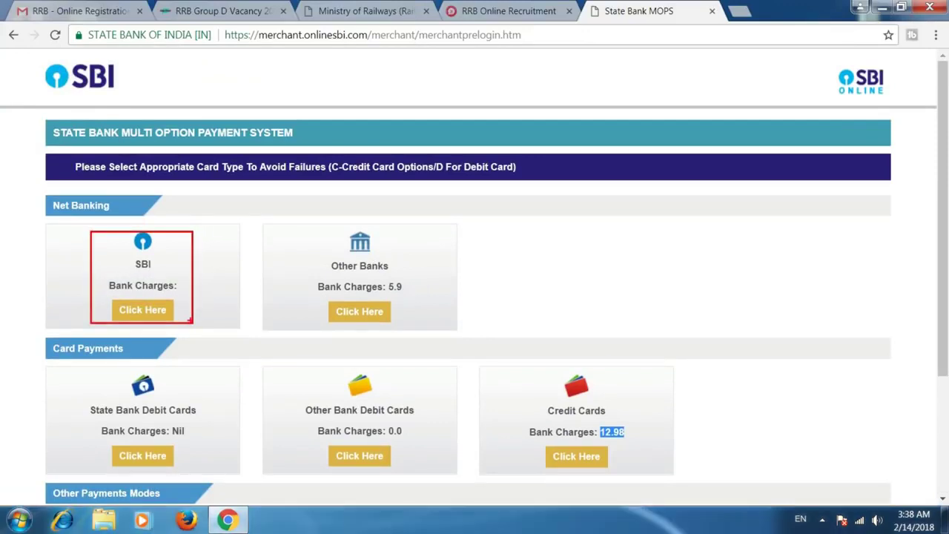
left_click(134, 310)
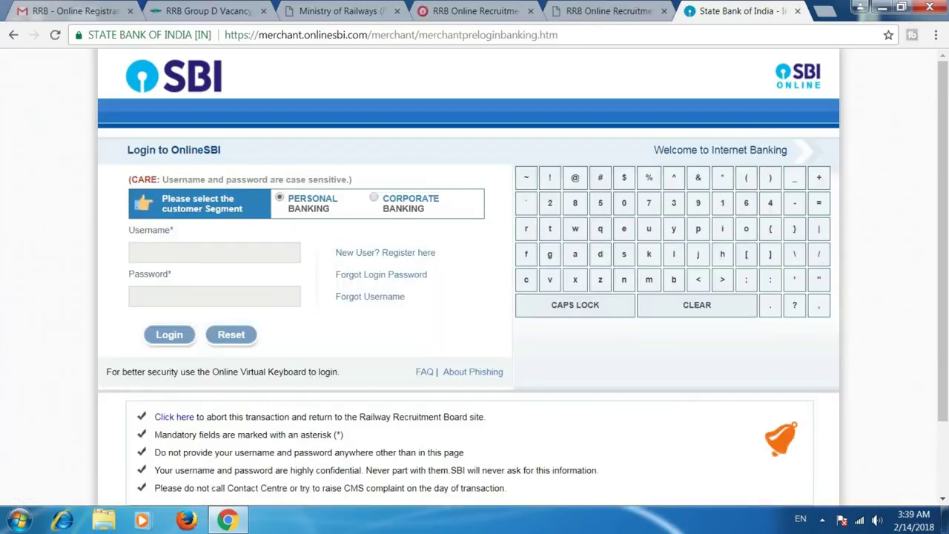
Mark the OnlineSBI username, password and login areas, then highlight the 24hrs to 48hrs confirmation note
mouse_move(116, 224)
left_mouse_down()
mouse_move(257, 239)
mouse_move(311, 311)
left_mouse_up()
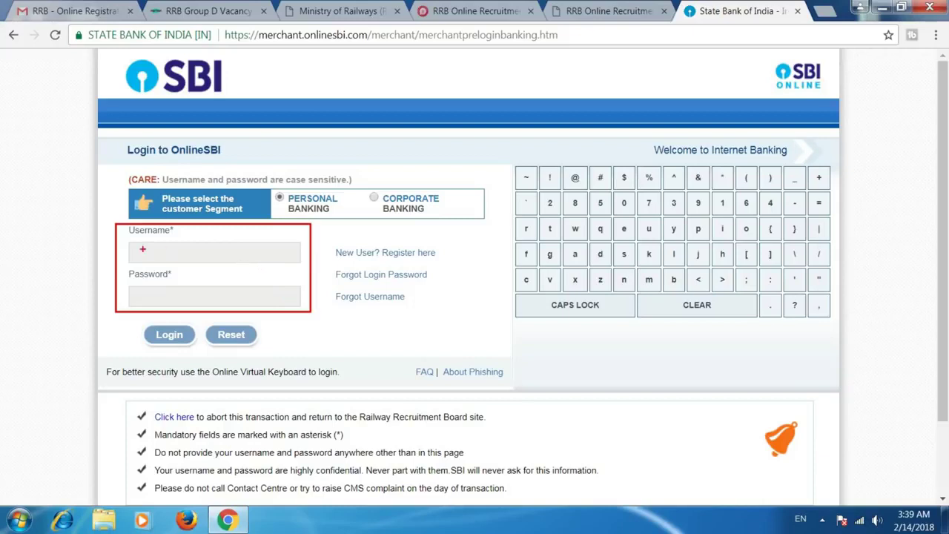
left_click_drag(143, 249, 201, 259)
left_click_drag(143, 288, 226, 301)
mouse_move(141, 322)
left_mouse_down()
mouse_move(195, 332)
mouse_move(195, 349)
left_mouse_up()
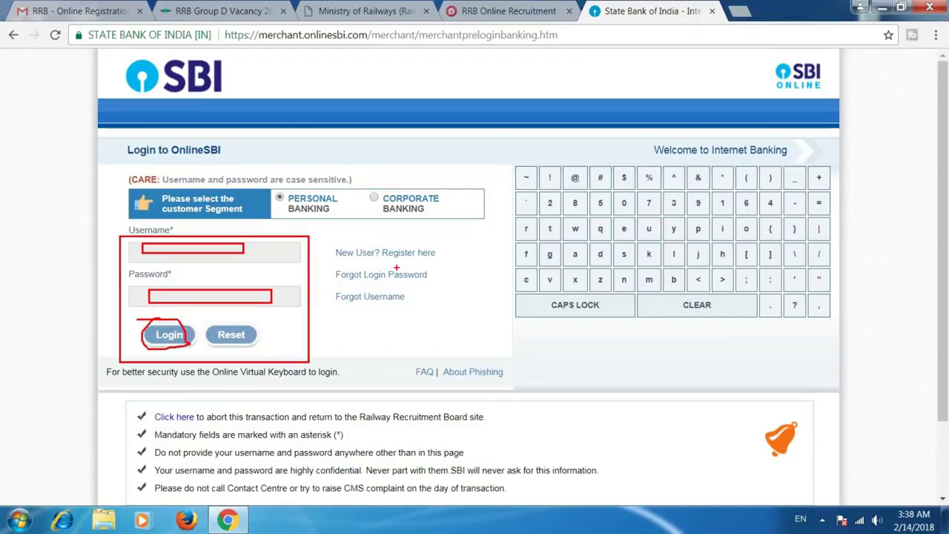
key("Escape")
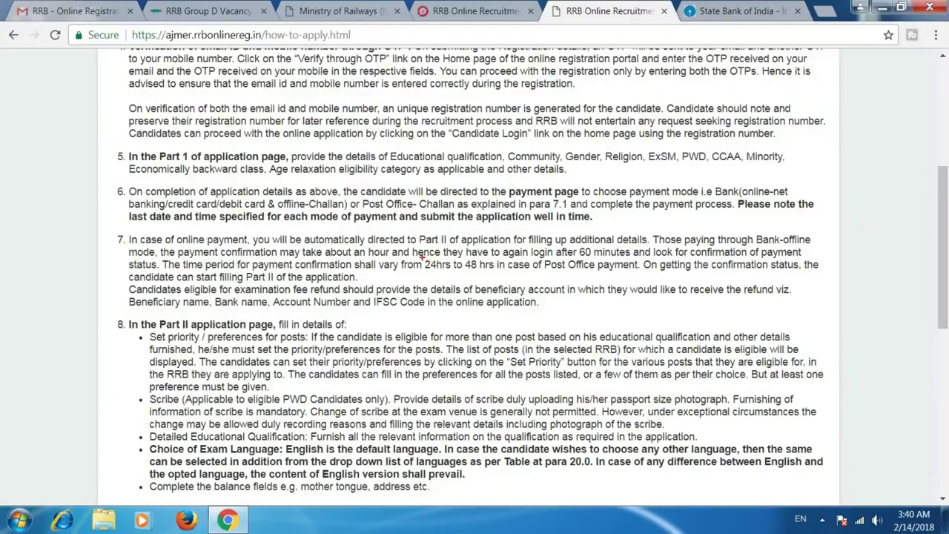
left_click_drag(421, 256, 479, 274)
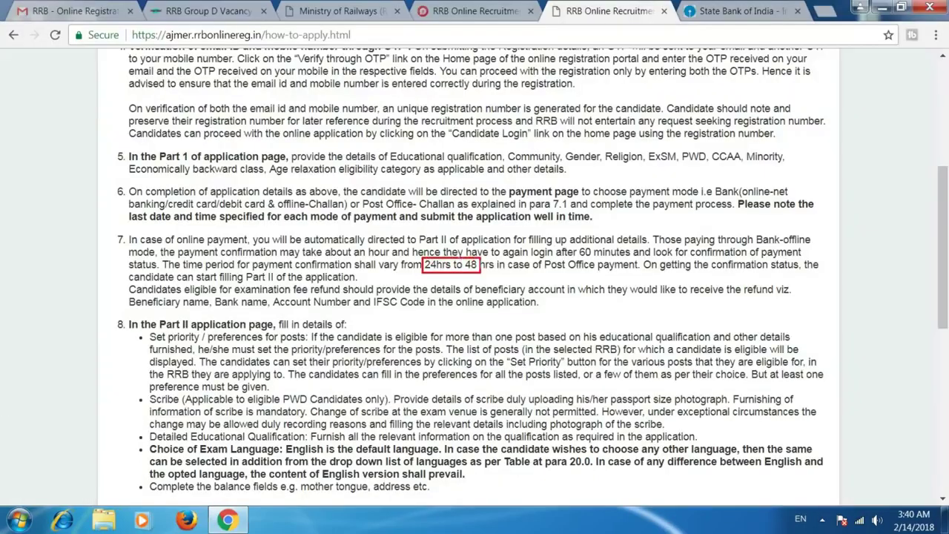